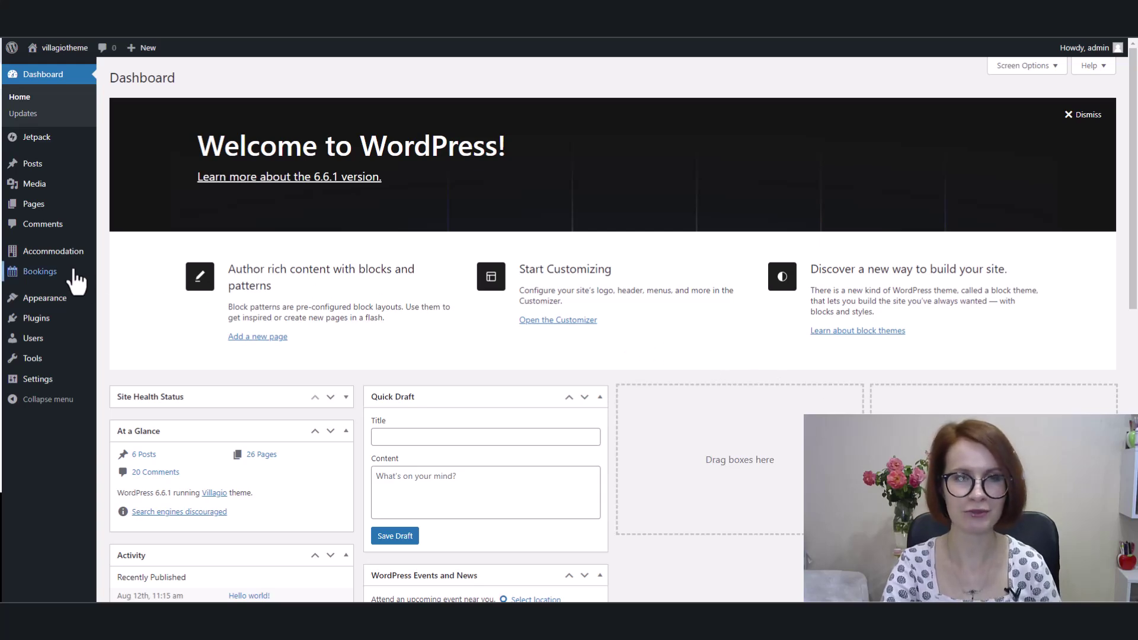
Open Bookings > Booking Rules and scroll down to the Block accommodation rules.
mouse_move(71, 271)
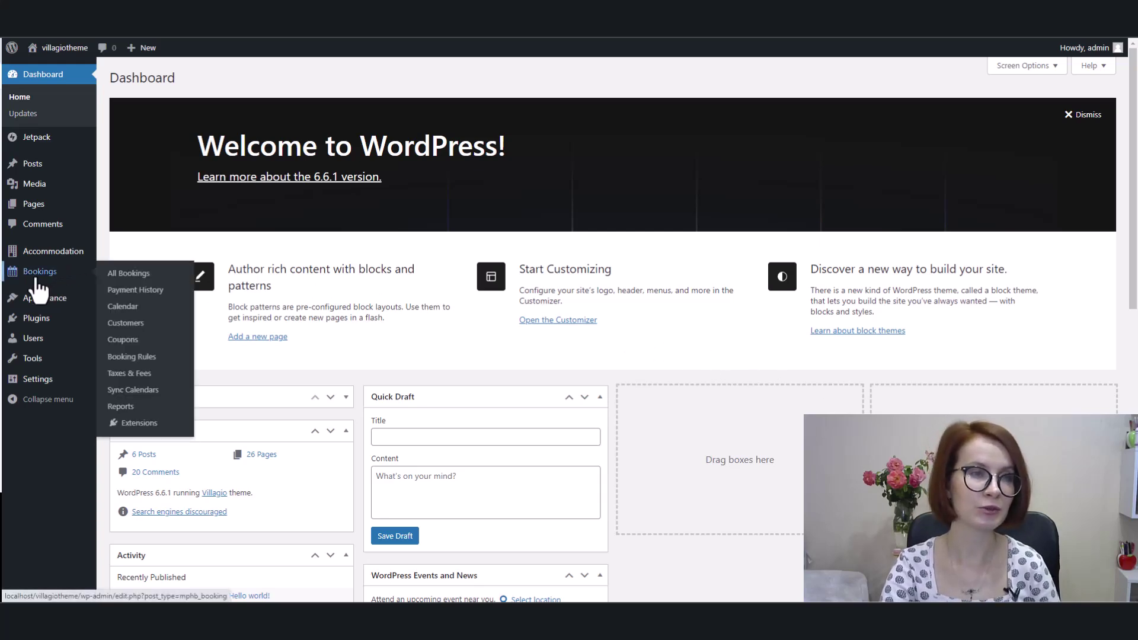
left_click(123, 357)
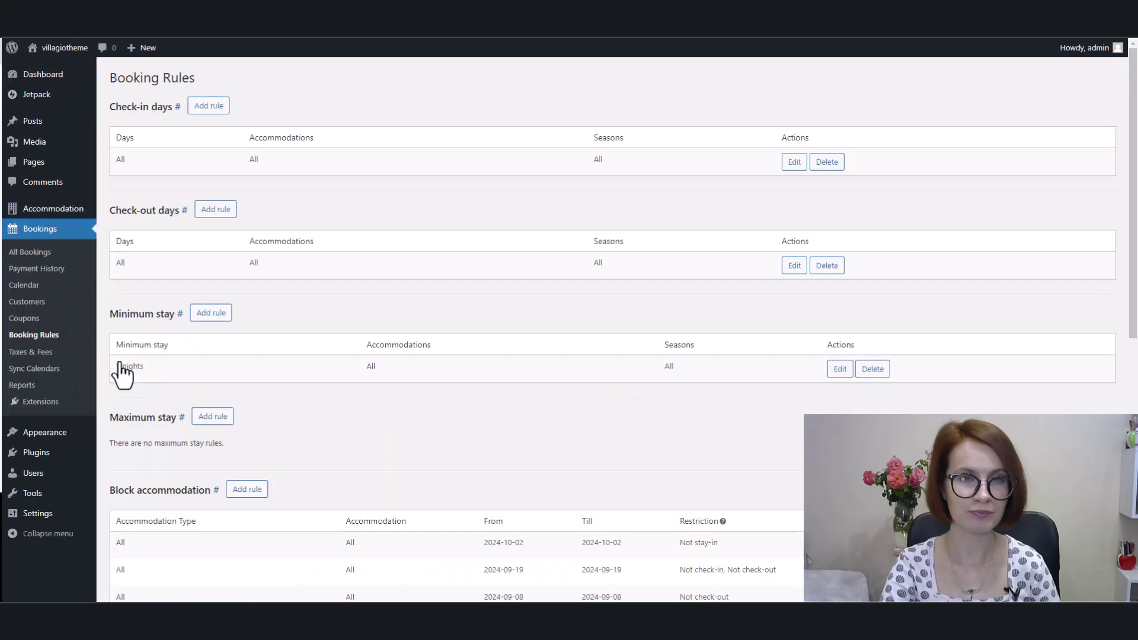
scroll(616, 330, "down", 4)
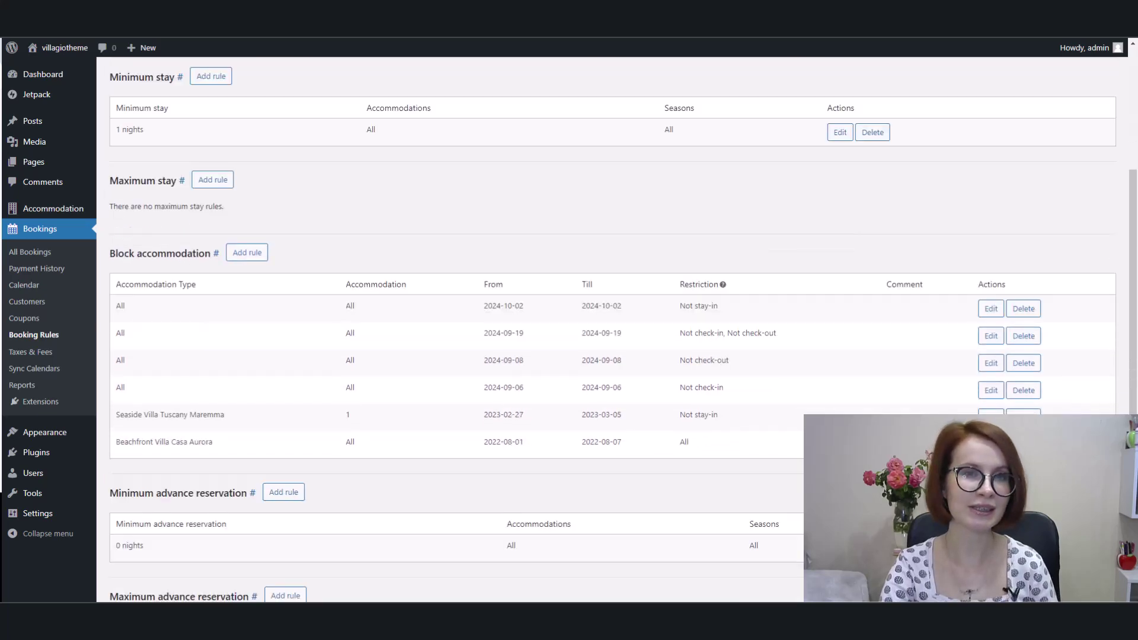
scroll(616, 330, "down", 2)
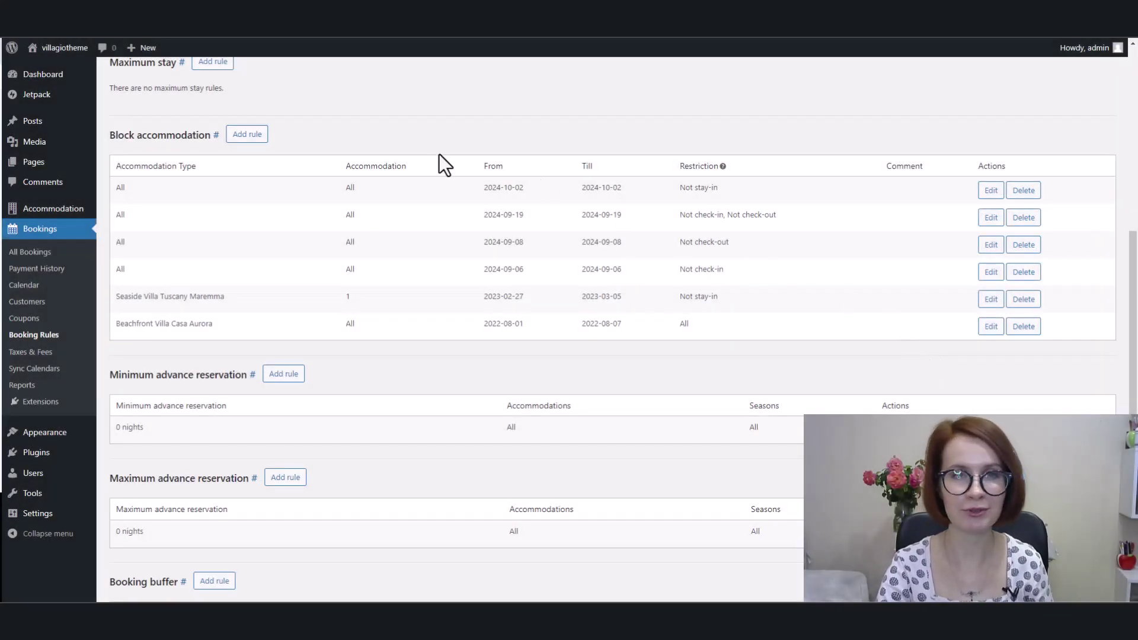
Add a new Block accommodation rule with Le Marche Etna House as the accommodation type.
left_click(243, 144)
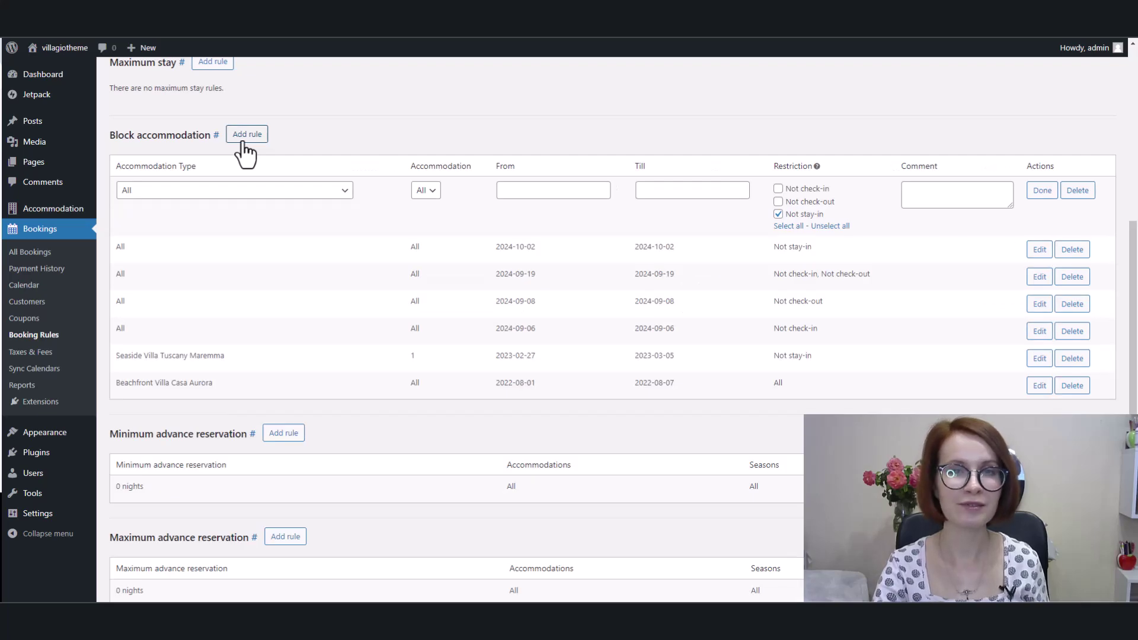
left_click(349, 196)
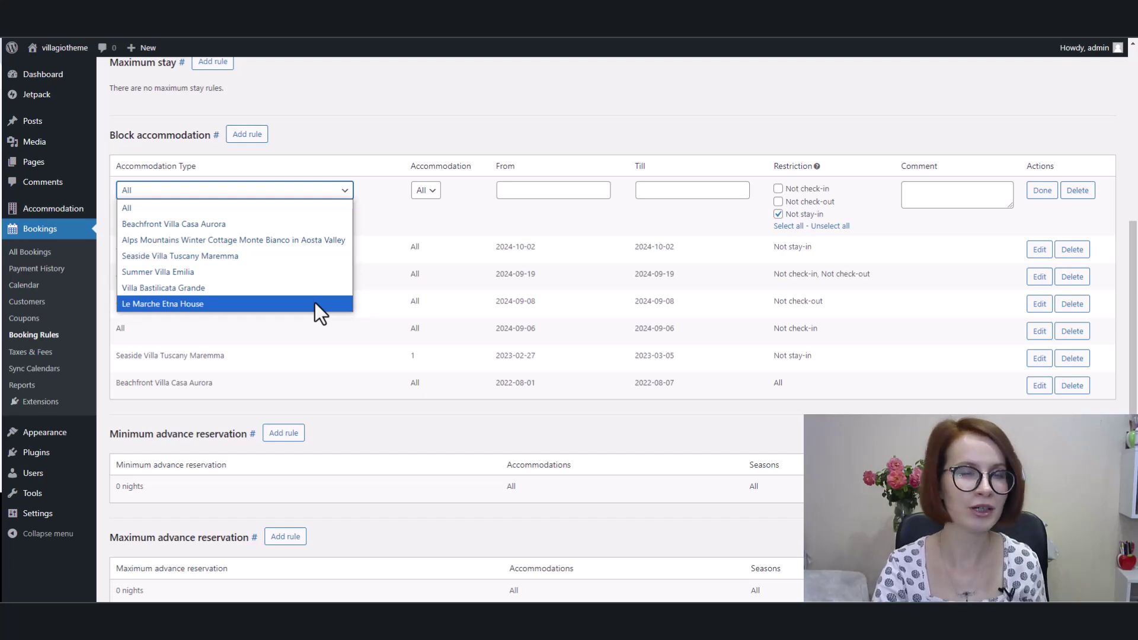
left_click(314, 303)
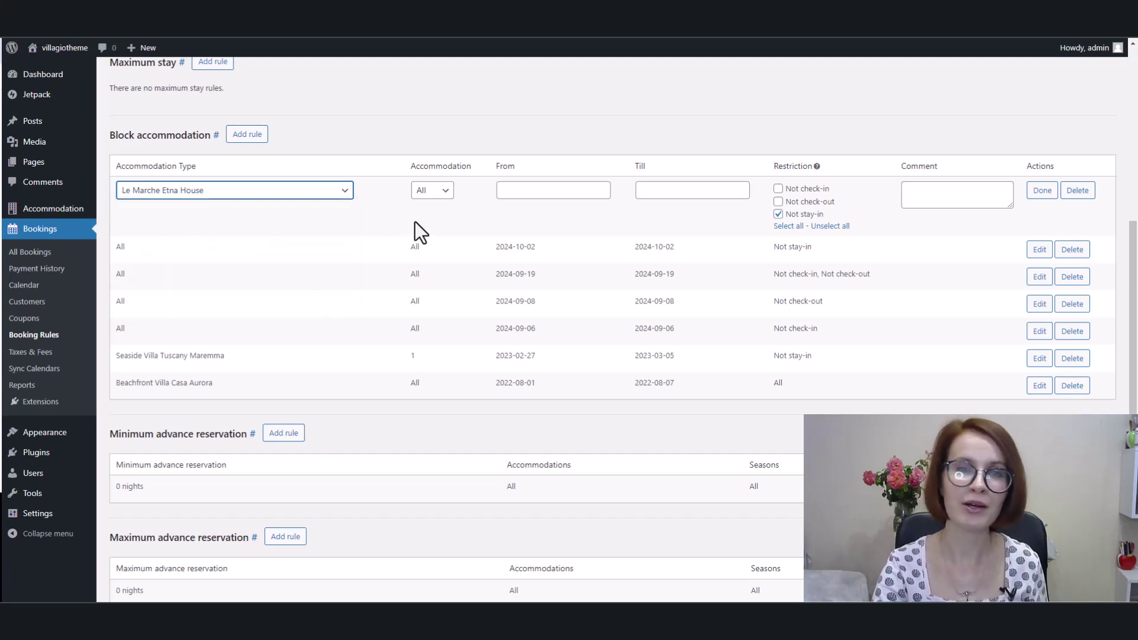
left_click(452, 211)
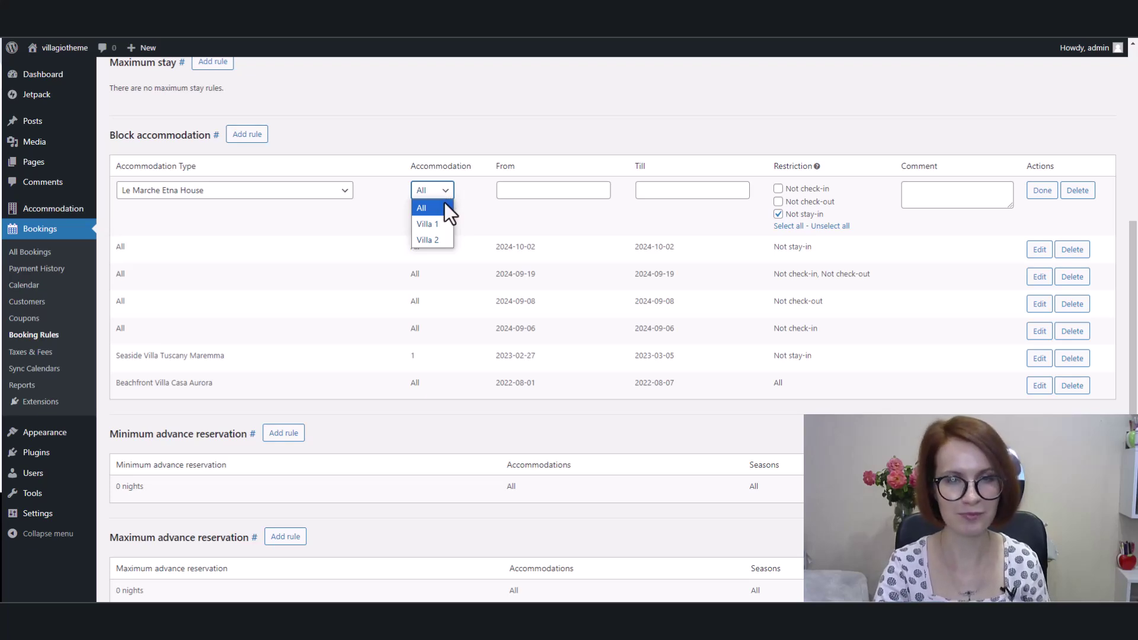
Keep Accommodation at All and set the rule's dates from 09/10/2024 till 09/10/2024.
left_click(444, 205)
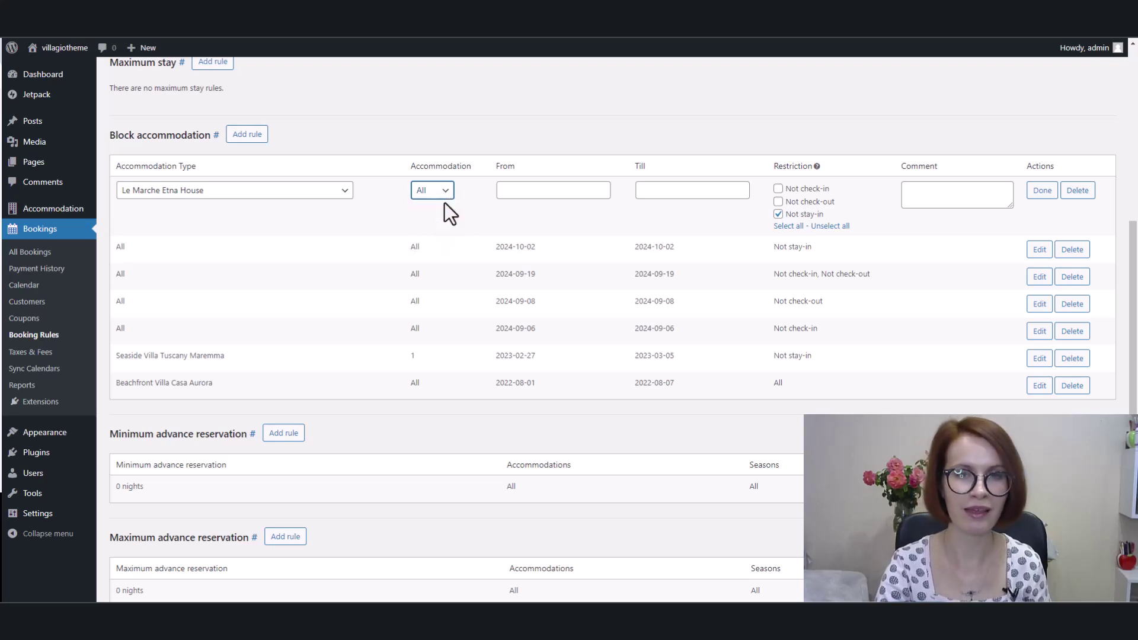
left_click(540, 191)
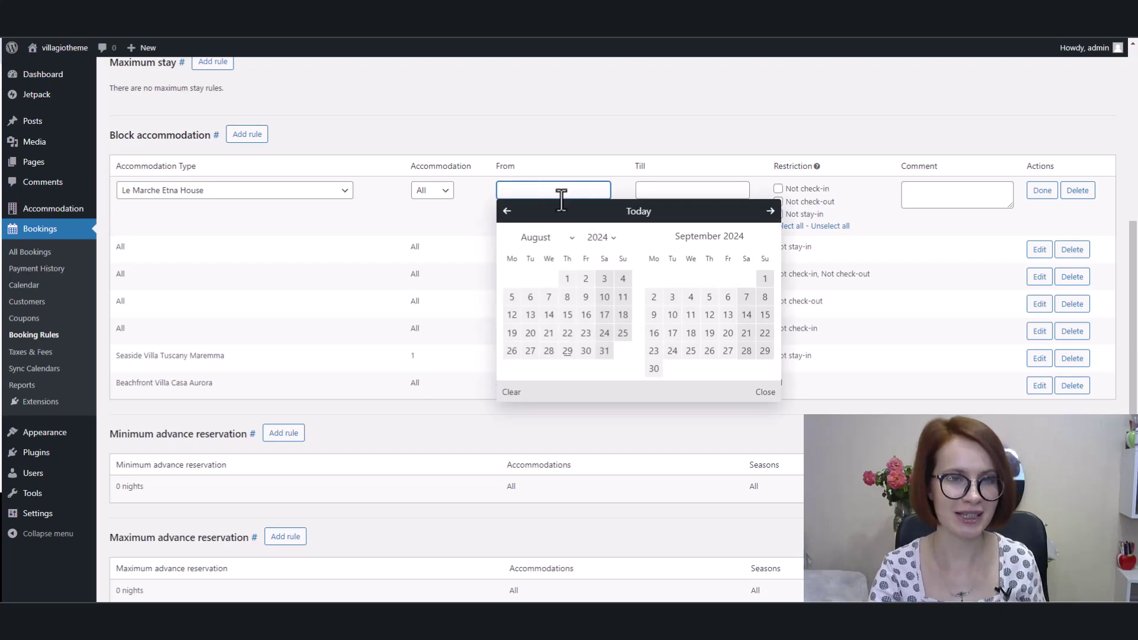
left_click(771, 212)
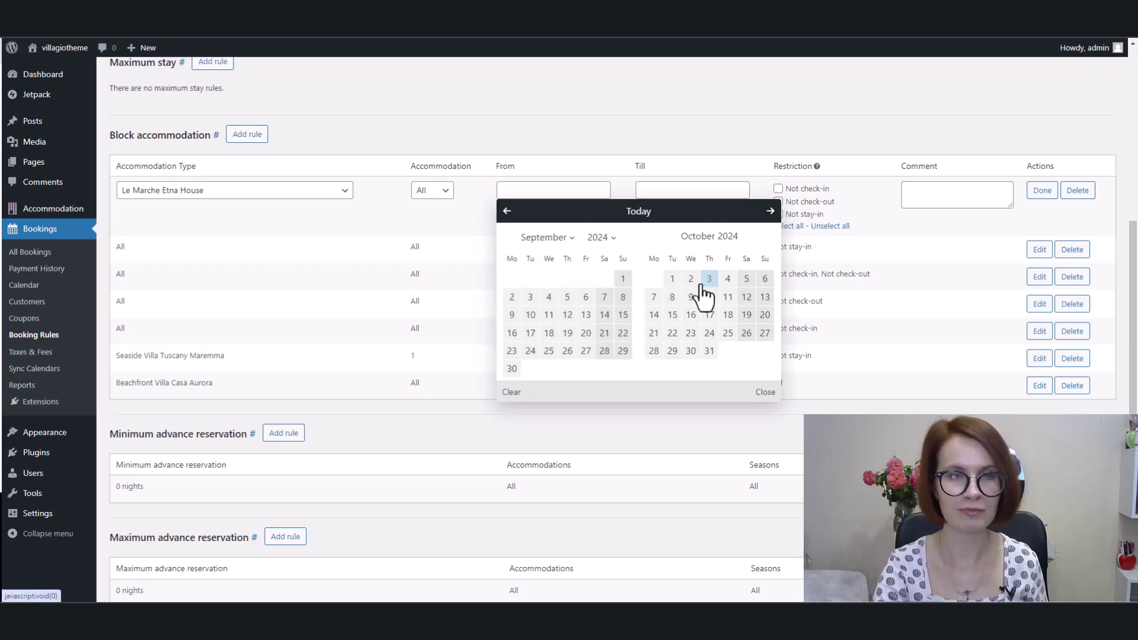
left_click(690, 297)
left_click(687, 190)
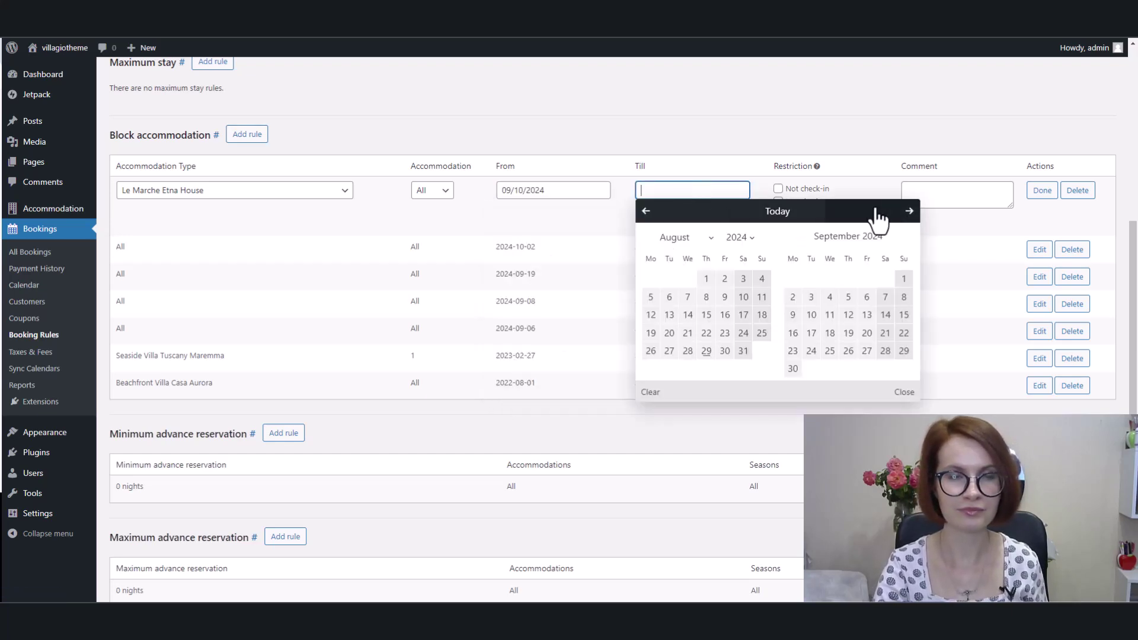
left_click(909, 211)
left_click(829, 300)
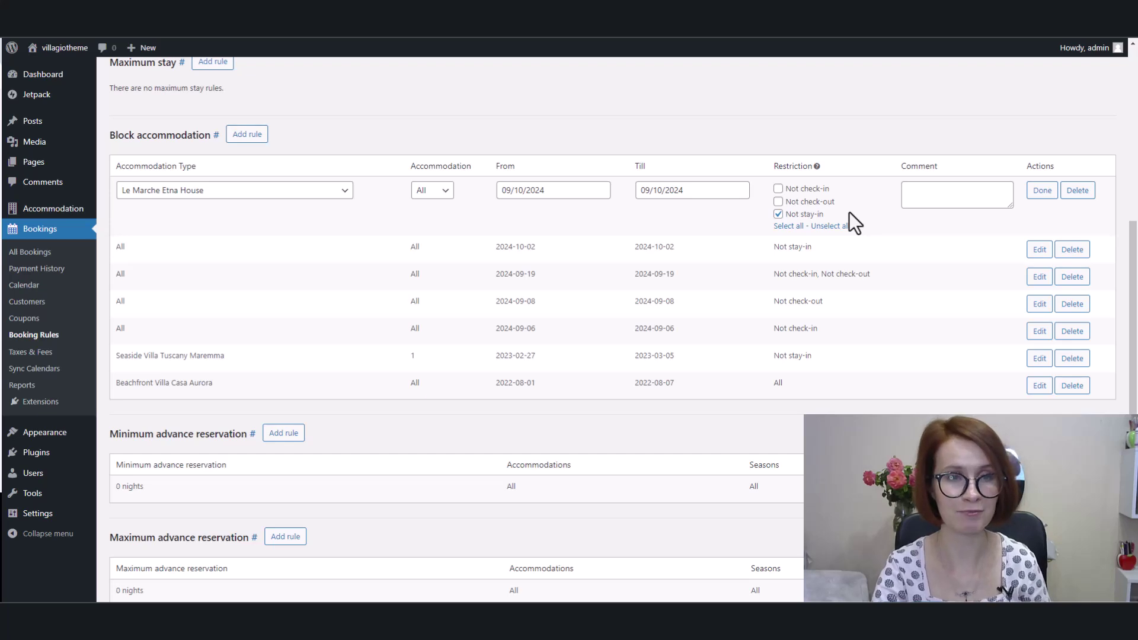
Set the rule's restrictions to only Not stay-in and Not check-out.
mouse_move(818, 169)
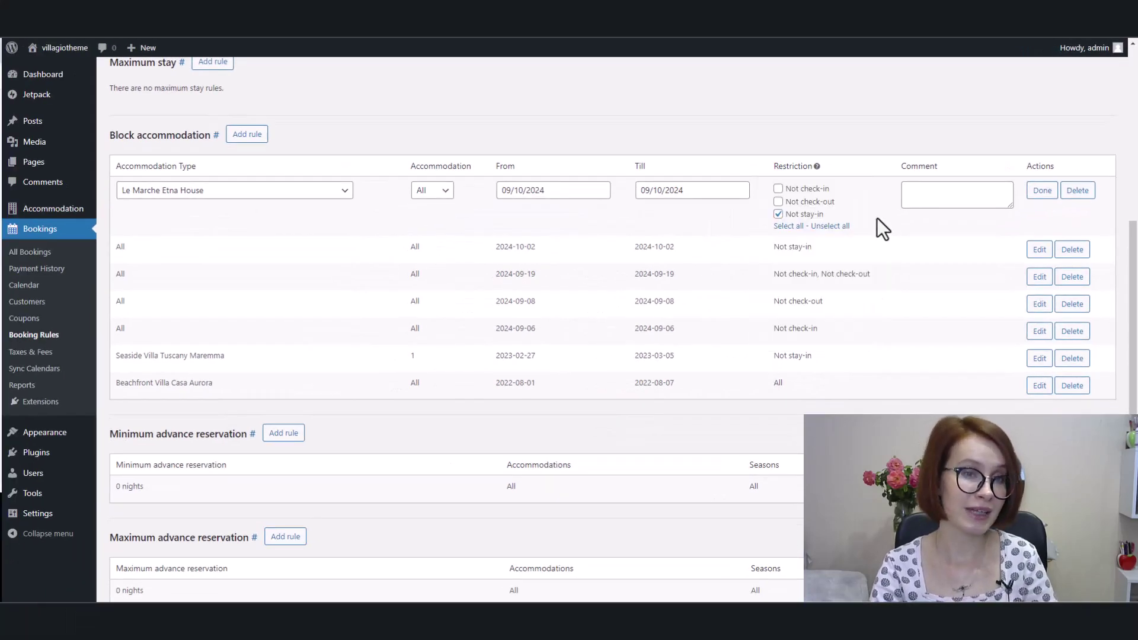
left_click(789, 228)
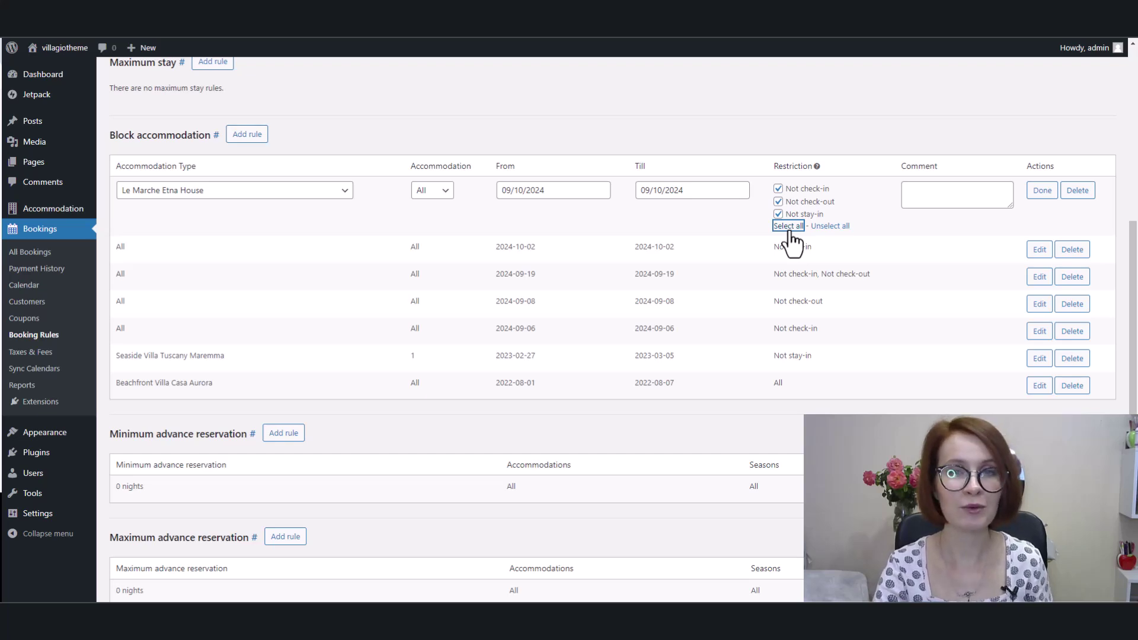
left_click(831, 228)
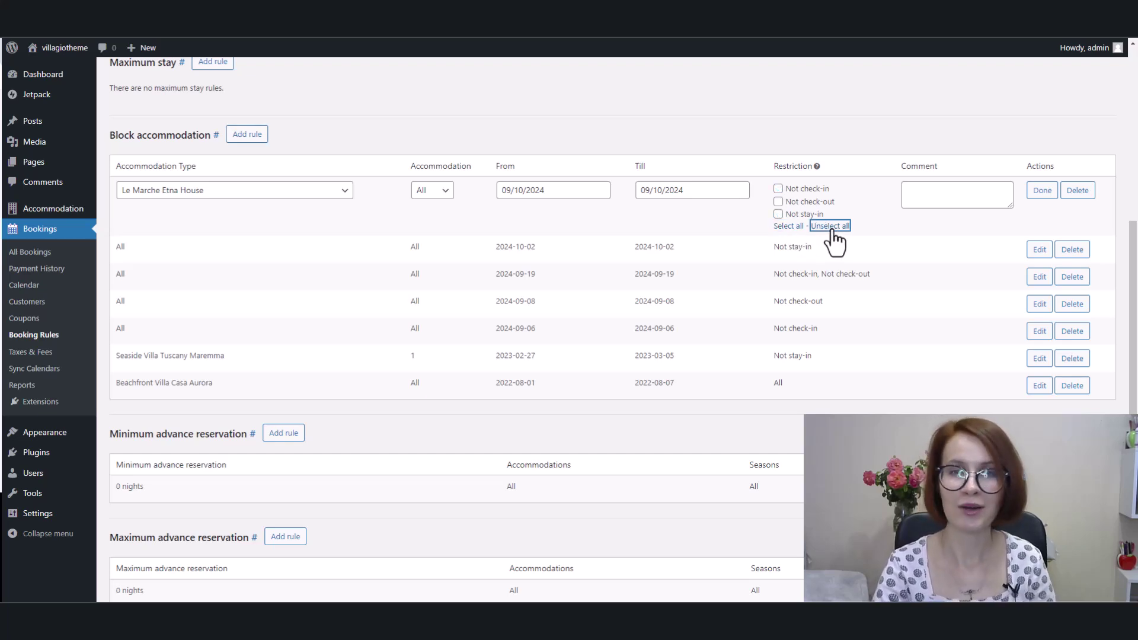
left_click(778, 214)
left_click(778, 202)
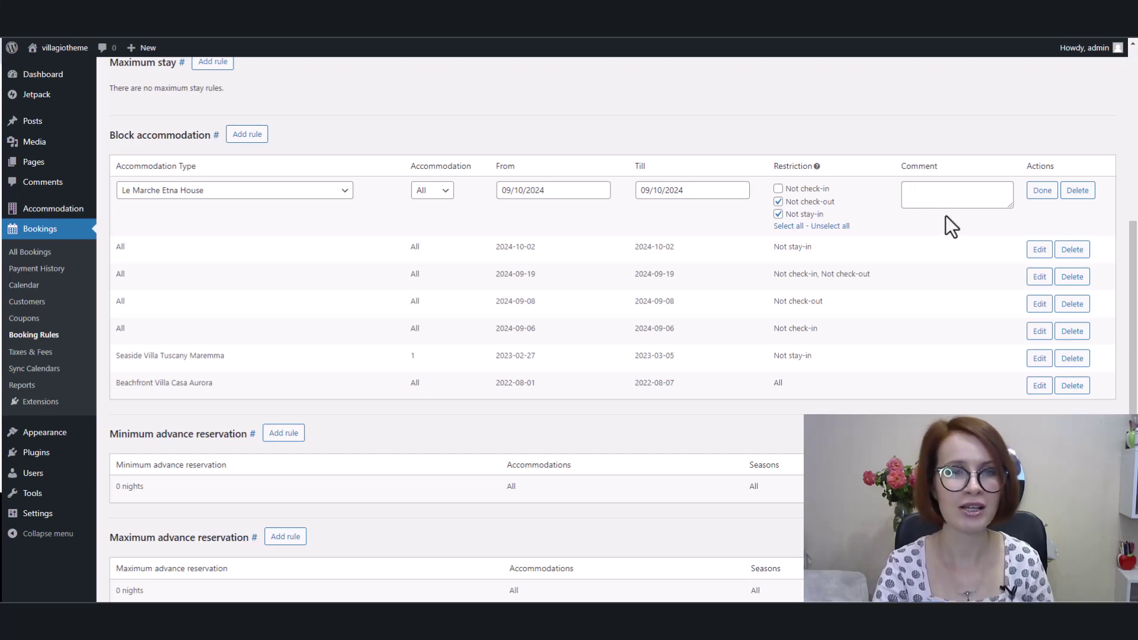
Finish the Le Marche Etna House rule and save the booking rules.
left_click(1042, 191)
scroll(353, 444, "down", 3)
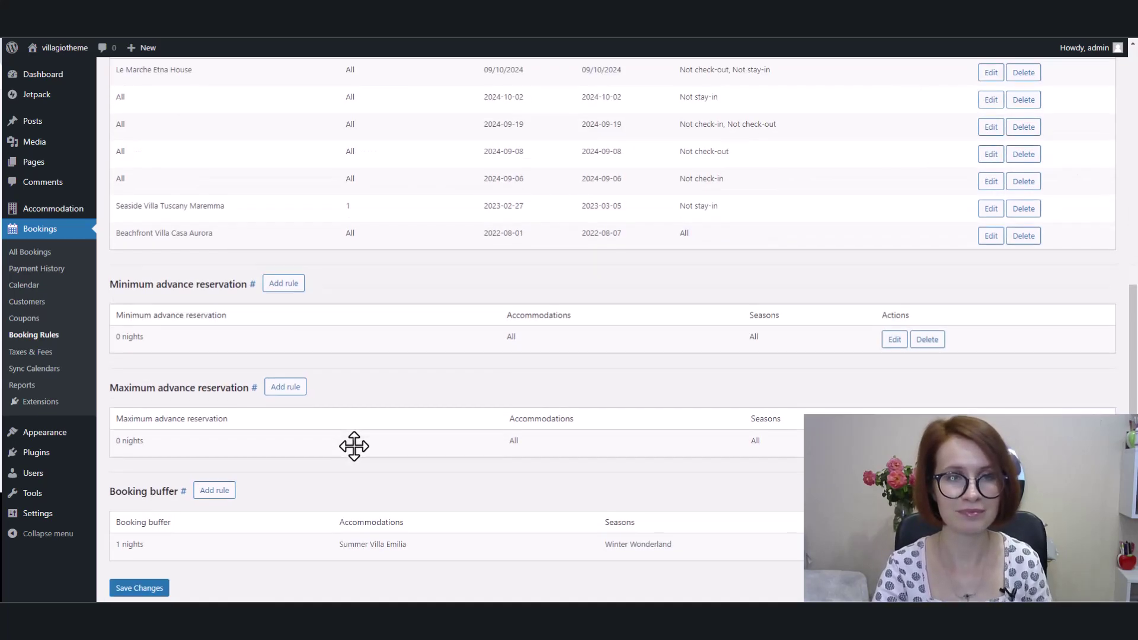
left_click(129, 541)
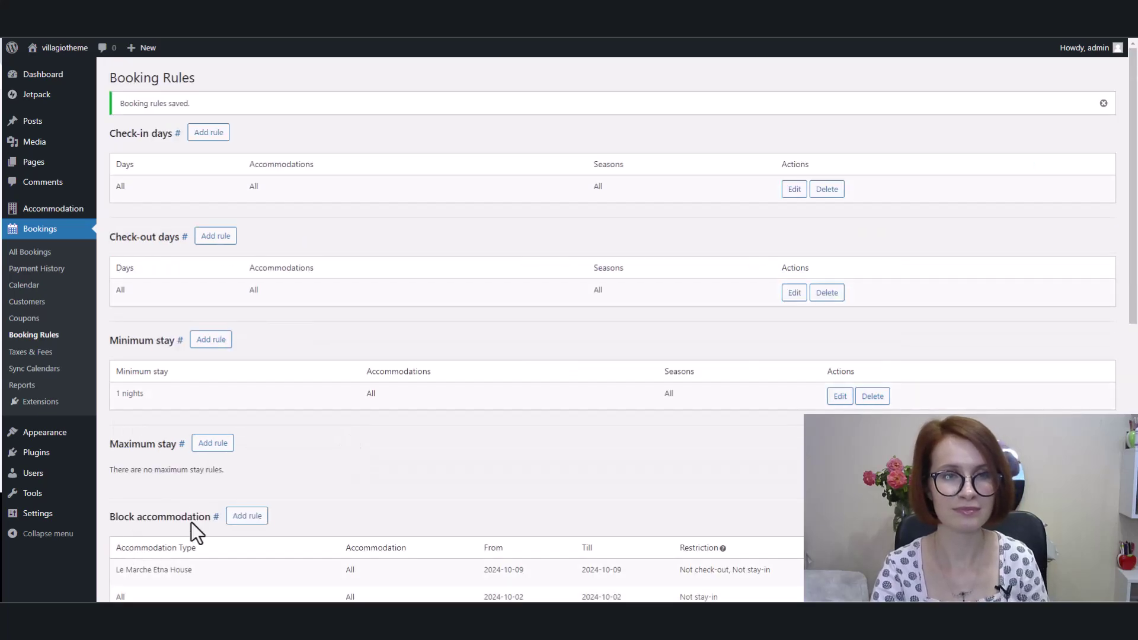
scroll(1079, 409, "down", 5)
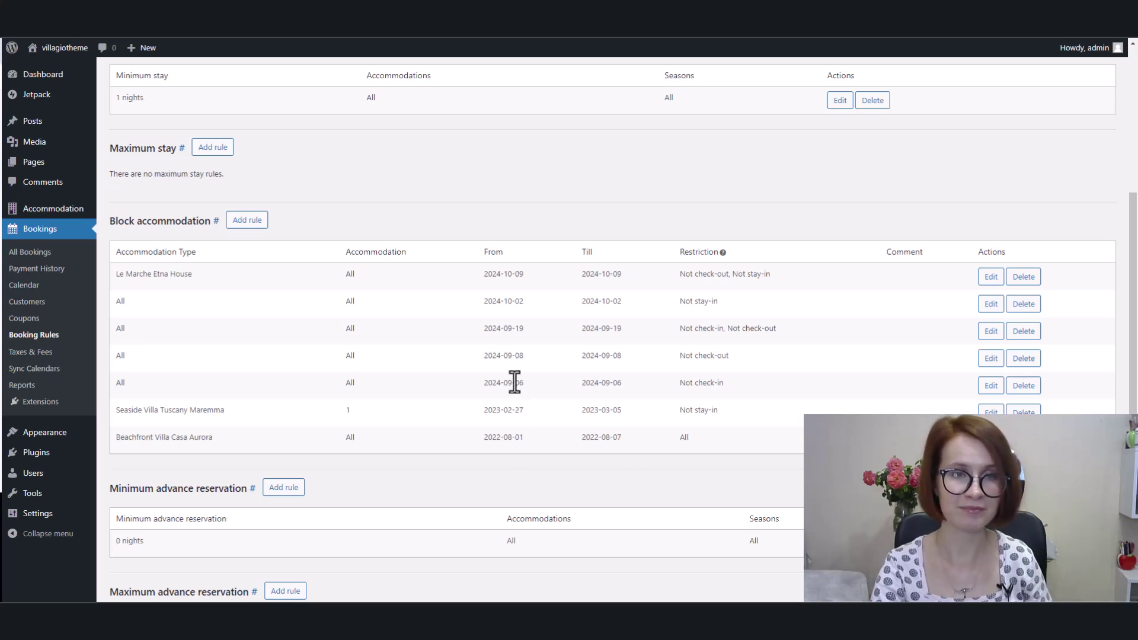
Add another block rule for all accommodations from 27/01/2025 till 31/01/2025.
left_click(255, 221)
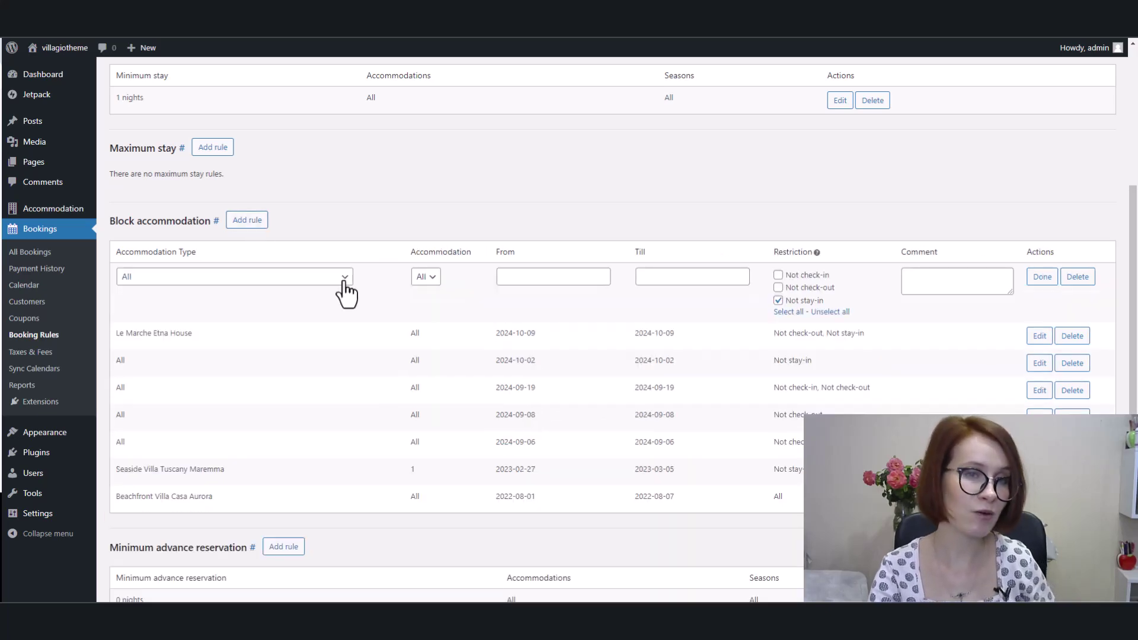
left_click(528, 278)
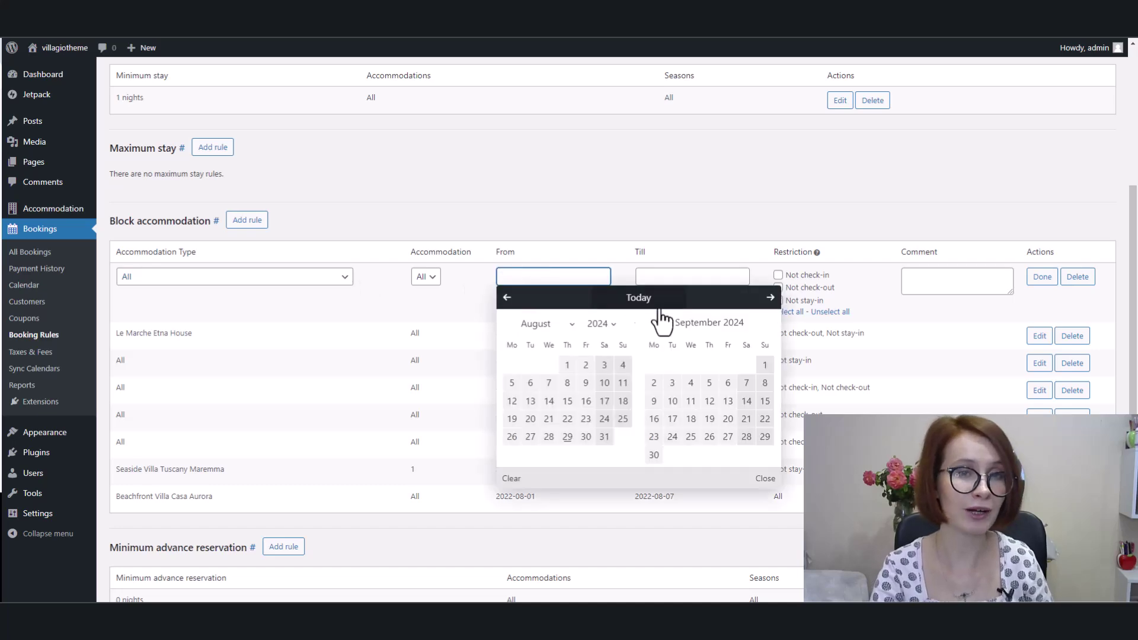
left_click(770, 302)
left_click(771, 302)
left_click(772, 303)
left_click(773, 302)
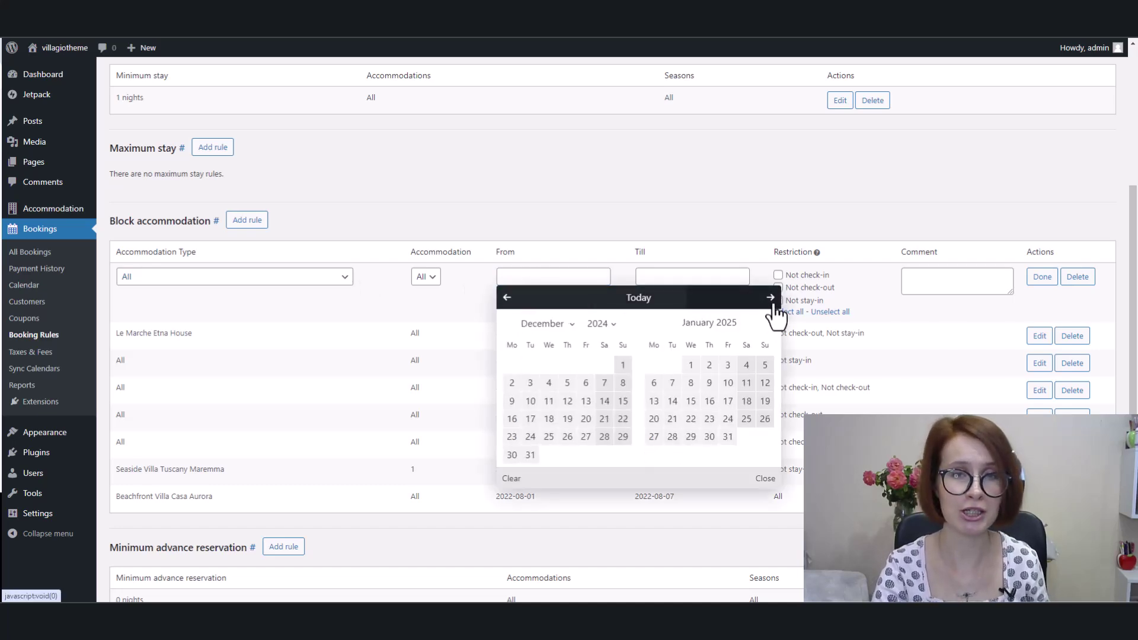
left_click(652, 439)
left_click(664, 280)
left_click(907, 298)
left_click(906, 297)
left_click(906, 297)
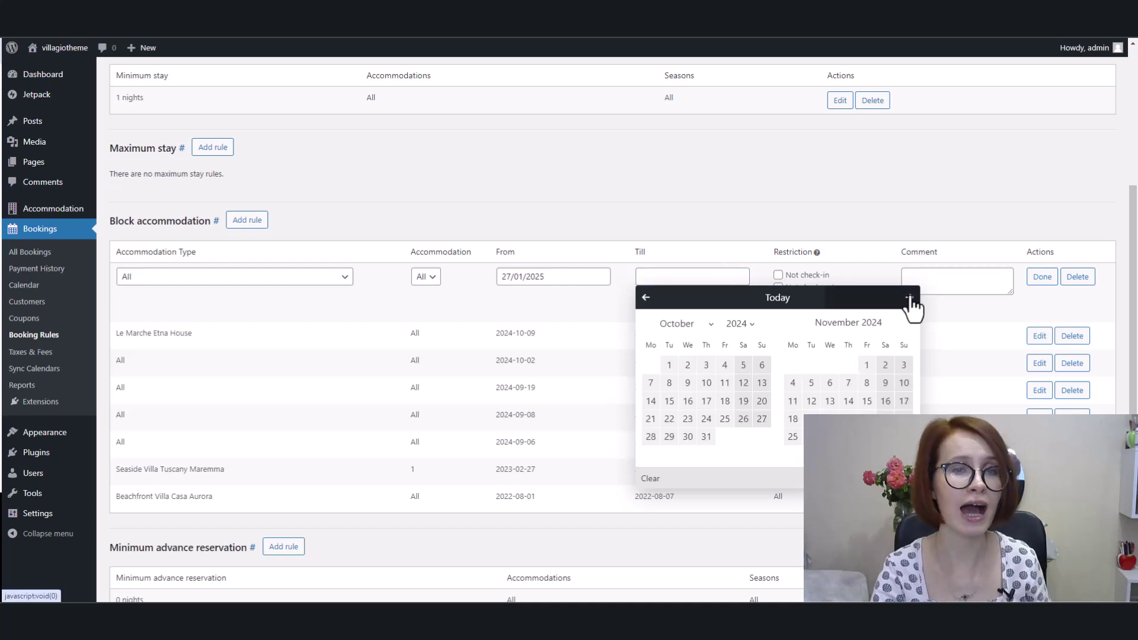
left_click(908, 299)
Enable every restriction on the January rule and save the booking rules.
left_click(866, 436)
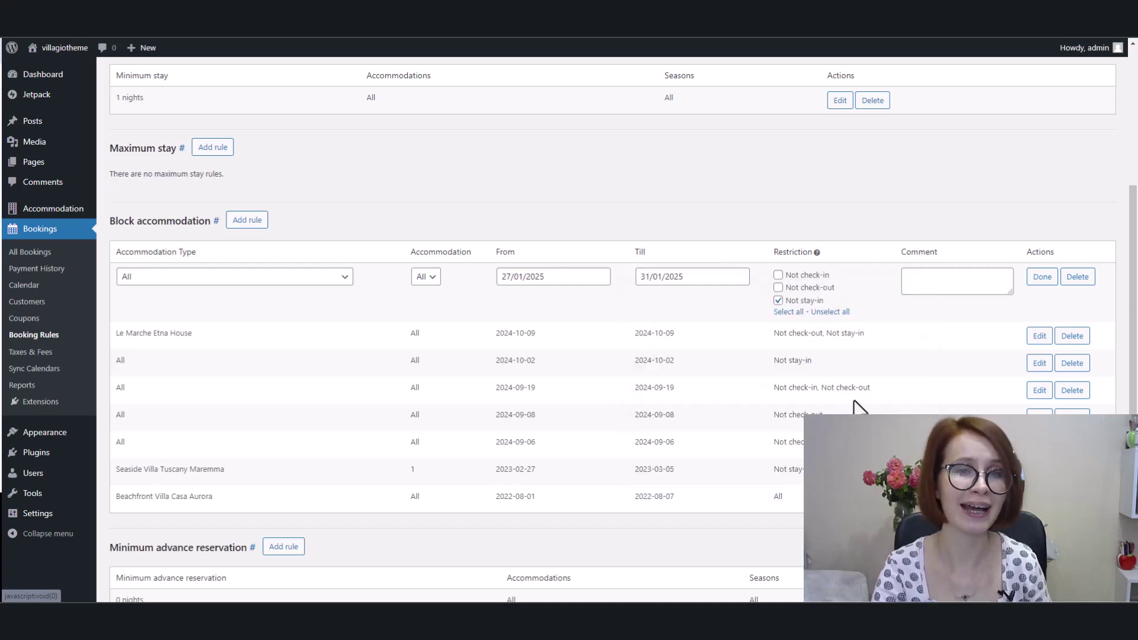
left_click(788, 311)
left_click(1038, 279)
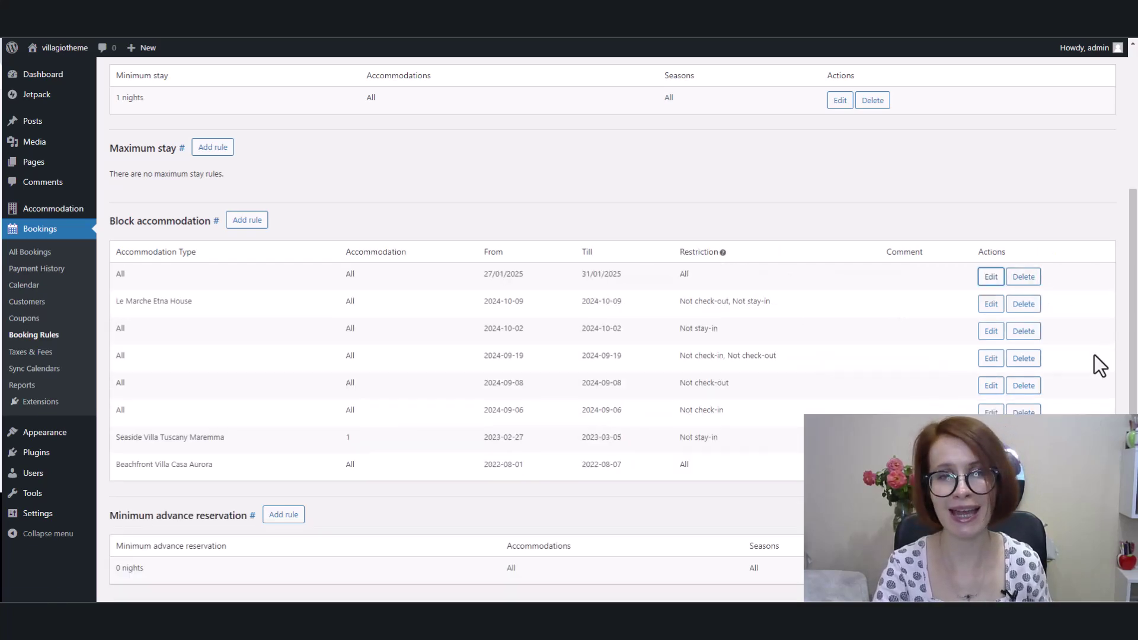
scroll(597, 465, "down", 5)
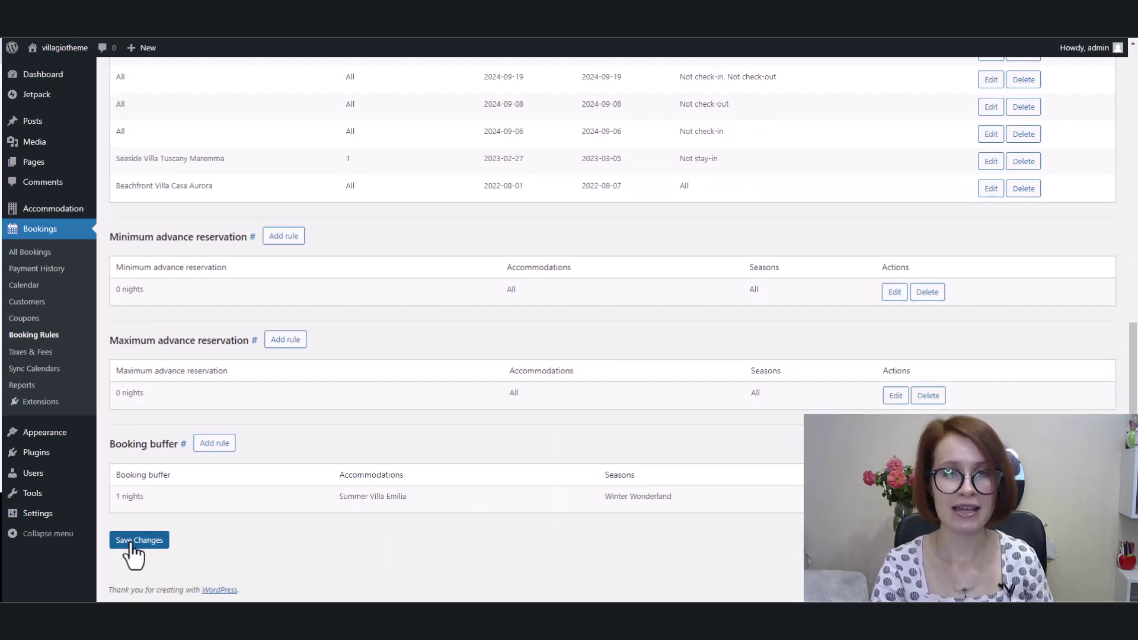
left_click(130, 541)
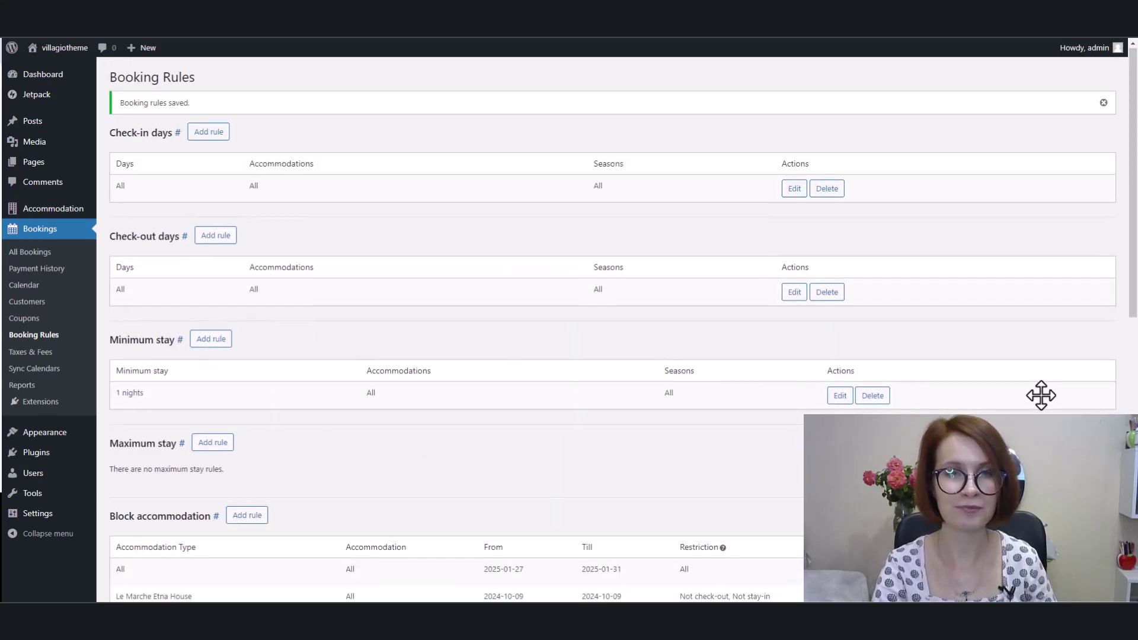
scroll(1084, 385, "down", 4)
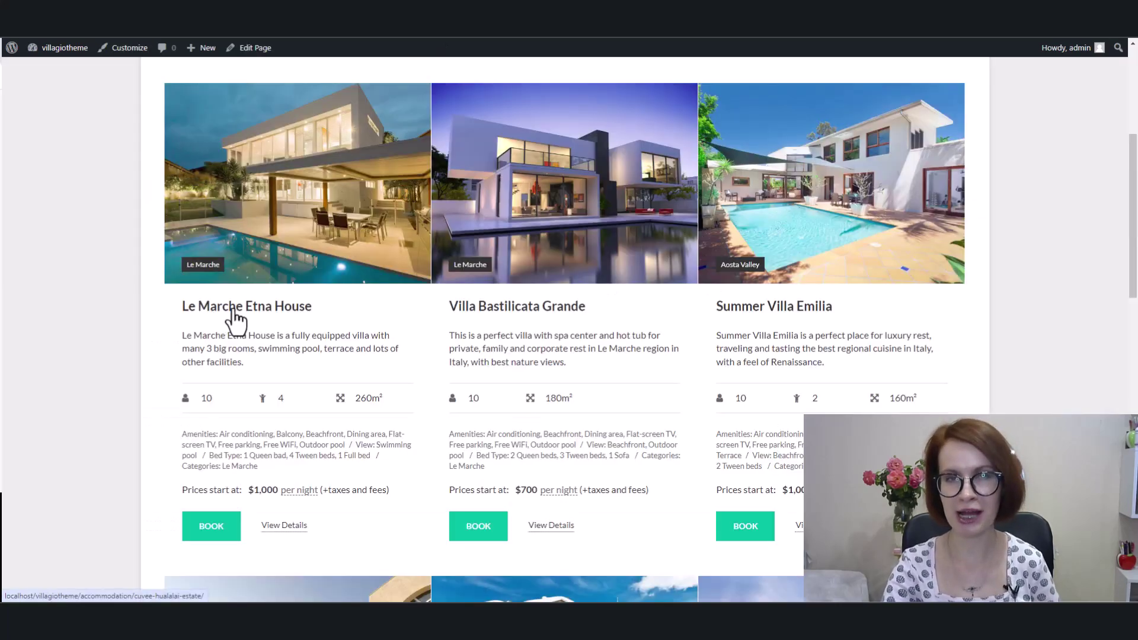
Open the Le Marche Etna House page and scroll down to its Availability calendar.
left_click(236, 320)
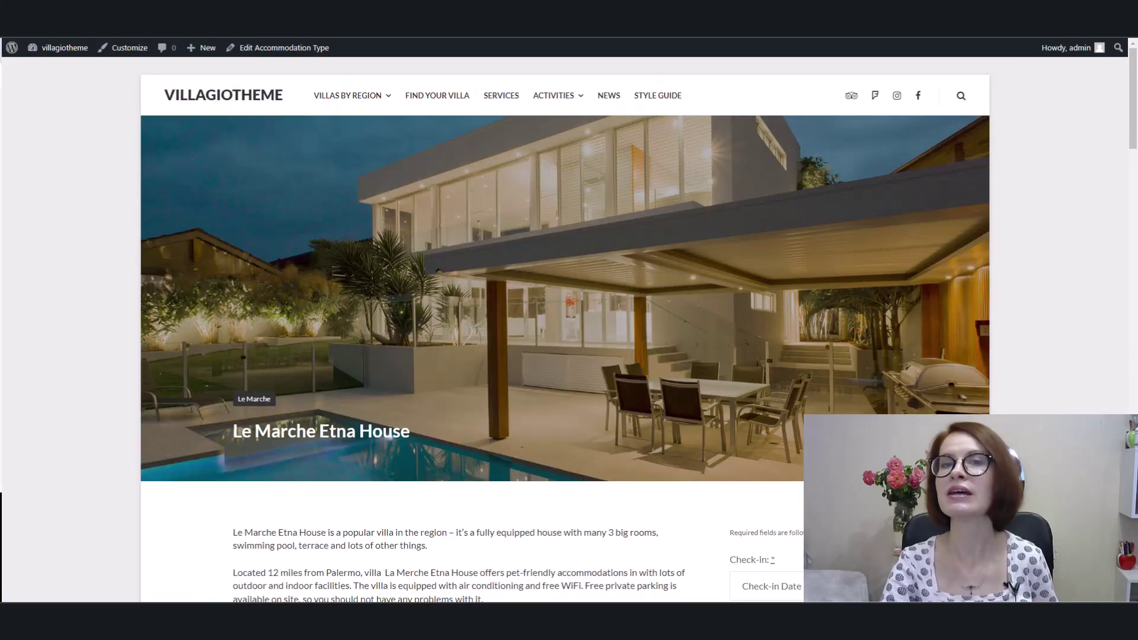
scroll(474, 326, "down", 15)
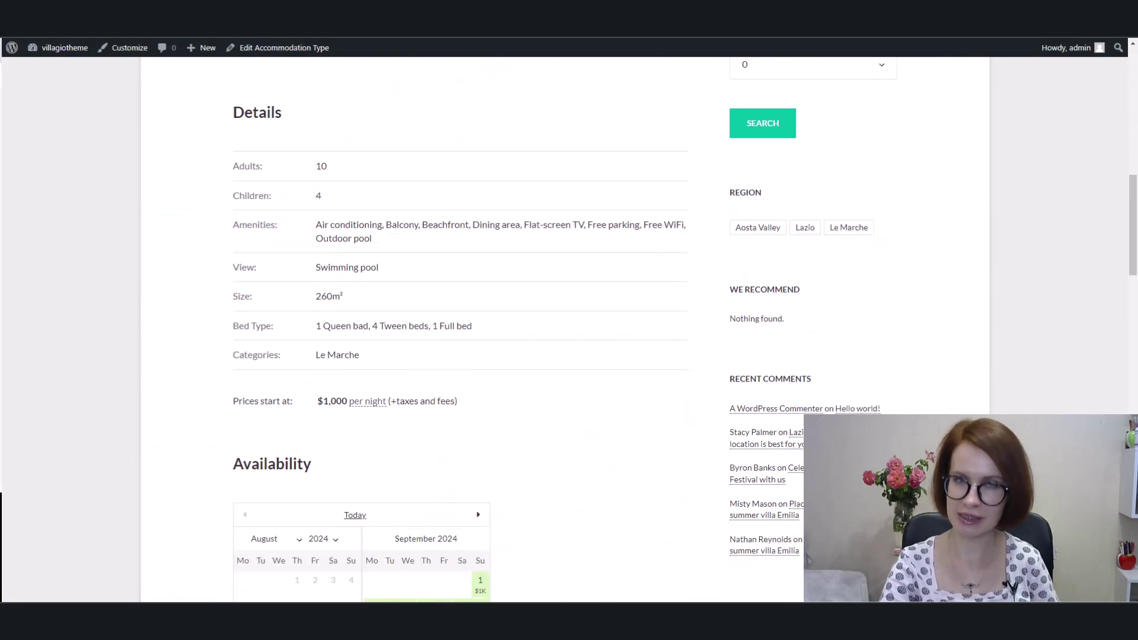
scroll(621, 283, "down", 4)
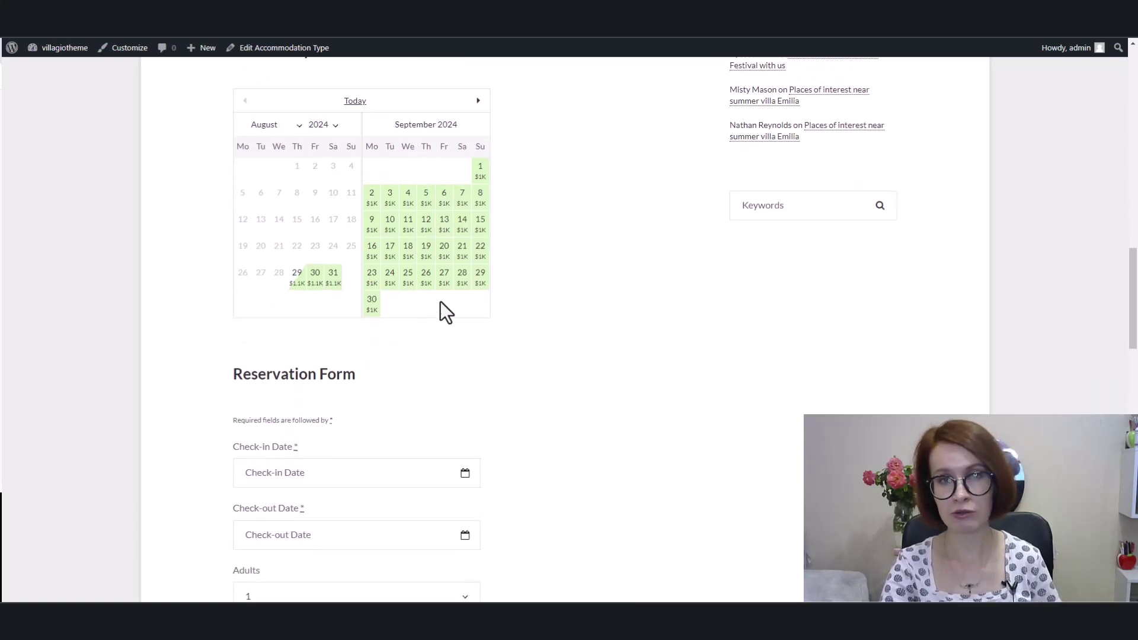
left_click(392, 474)
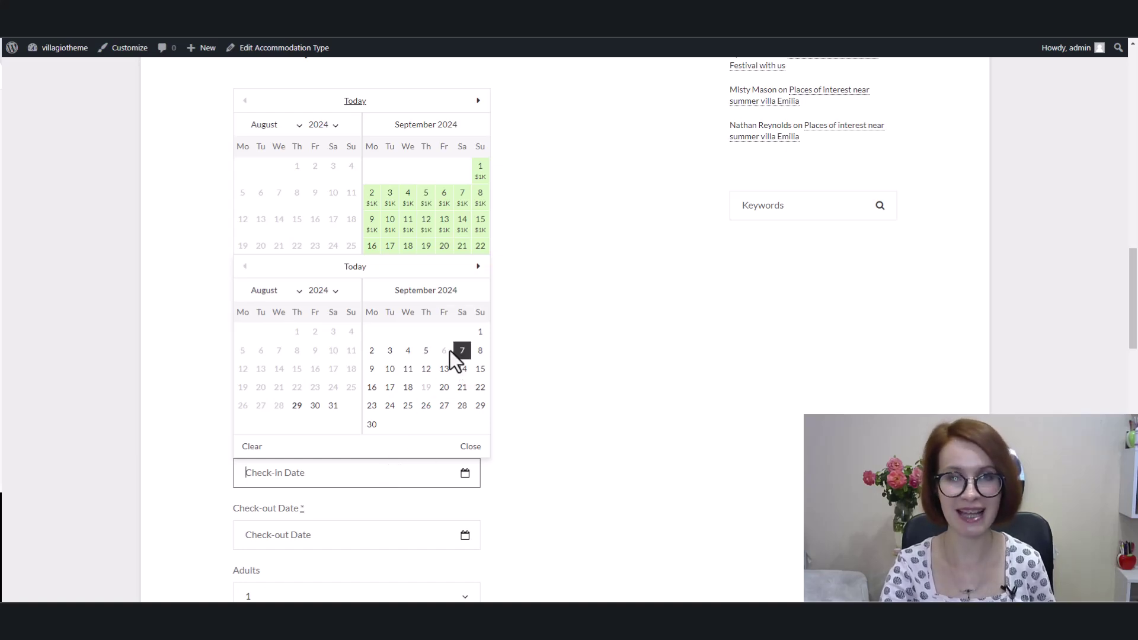
mouse_move(444, 355)
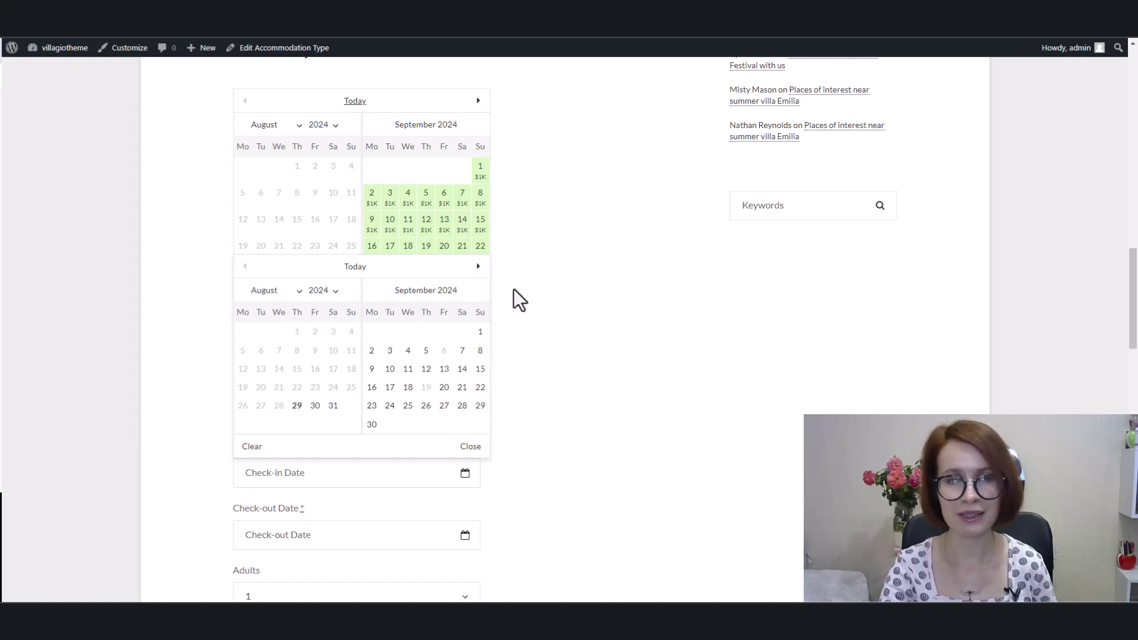
left_click(470, 447)
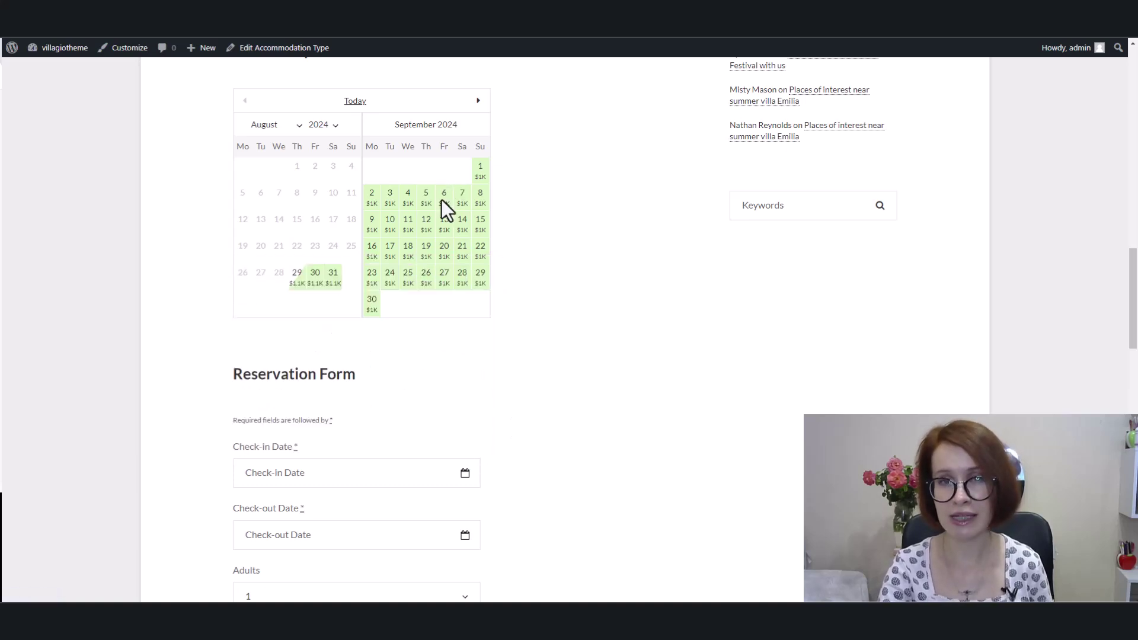
mouse_move(442, 200)
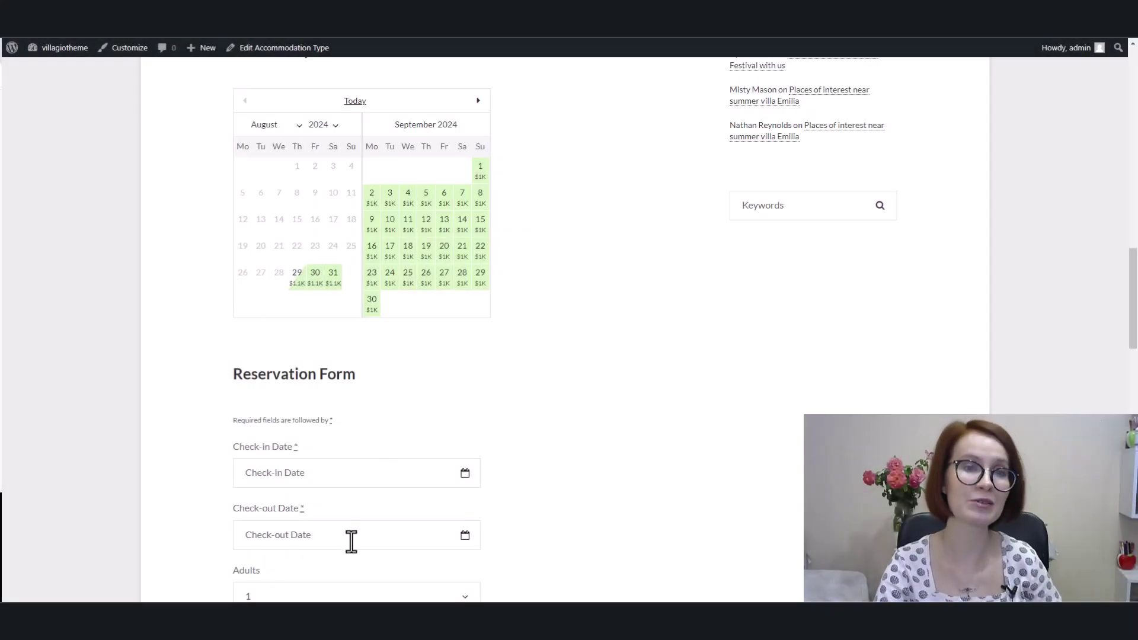
left_click(350, 541)
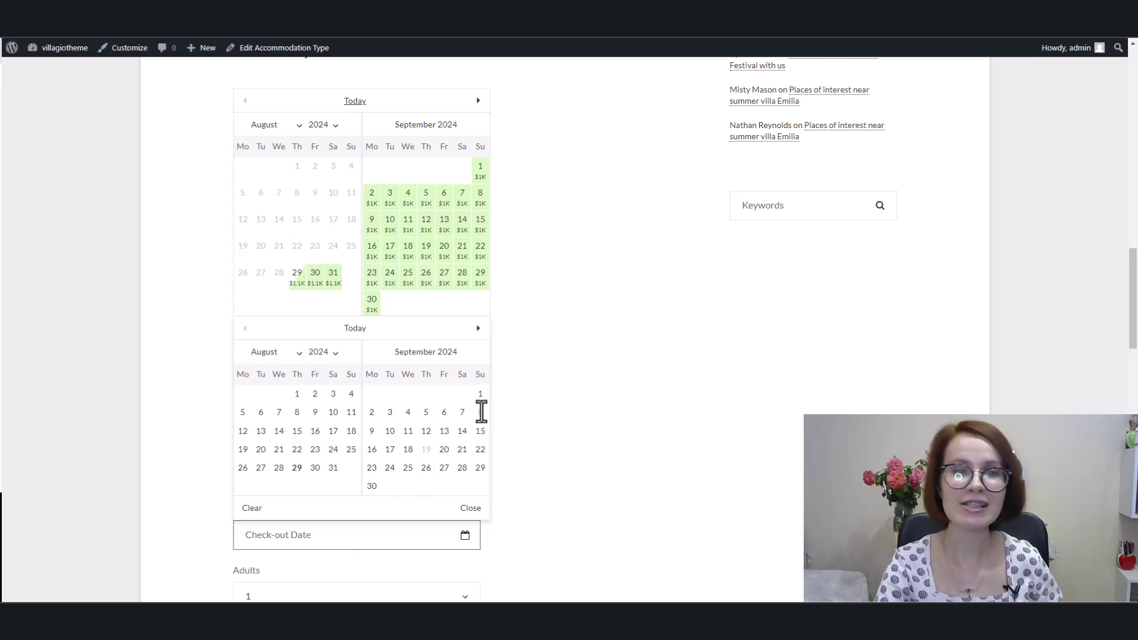
mouse_move(480, 412)
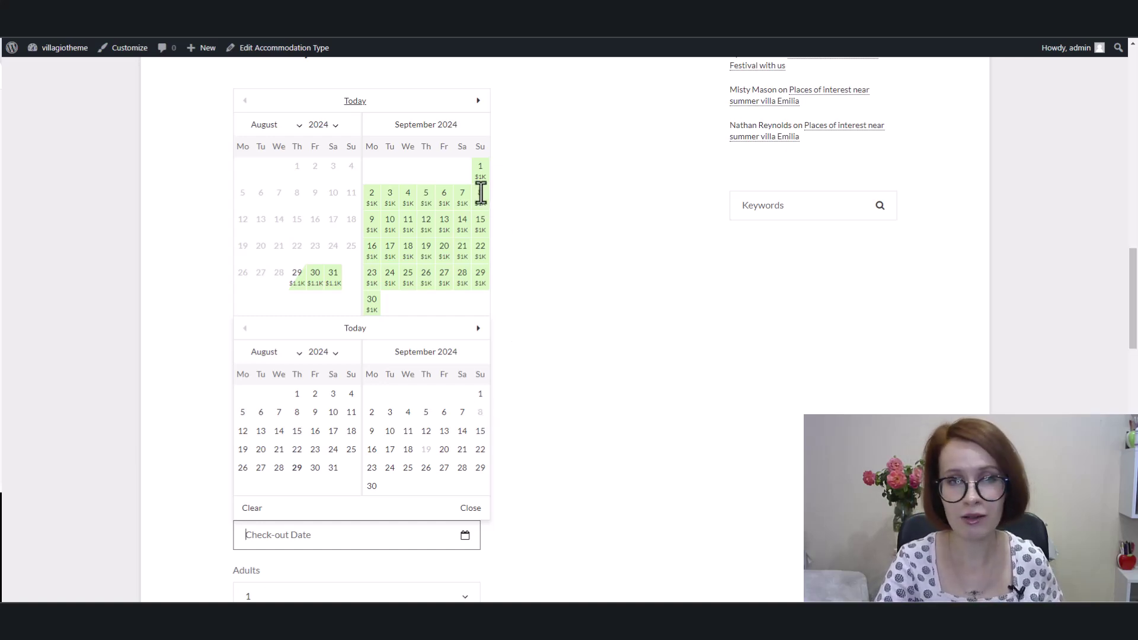
mouse_move(480, 192)
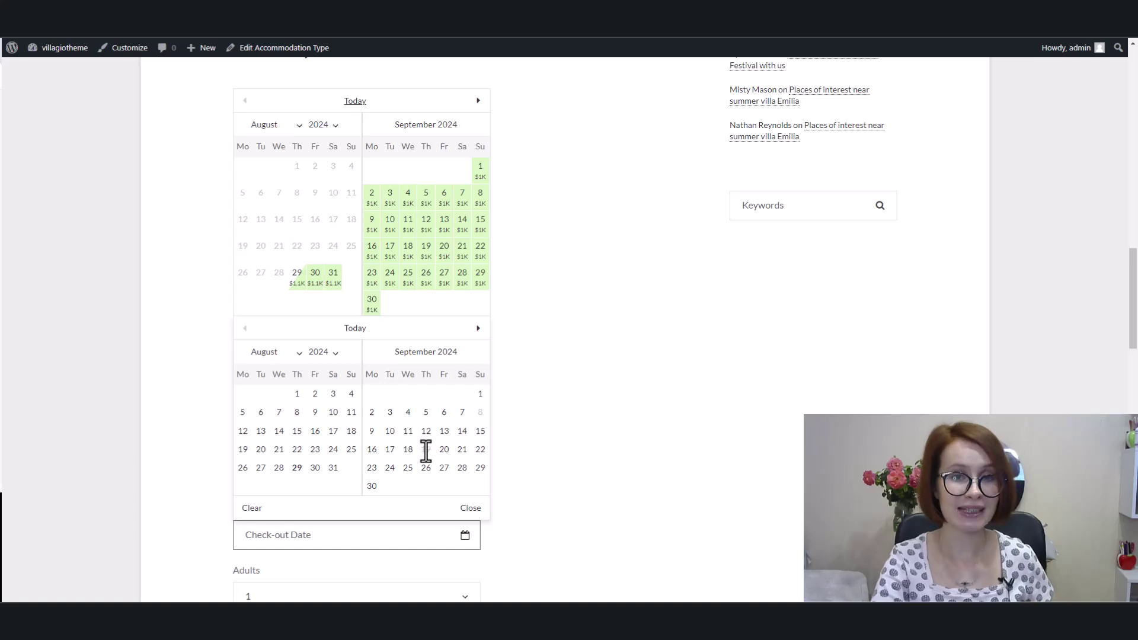
mouse_move(426, 451)
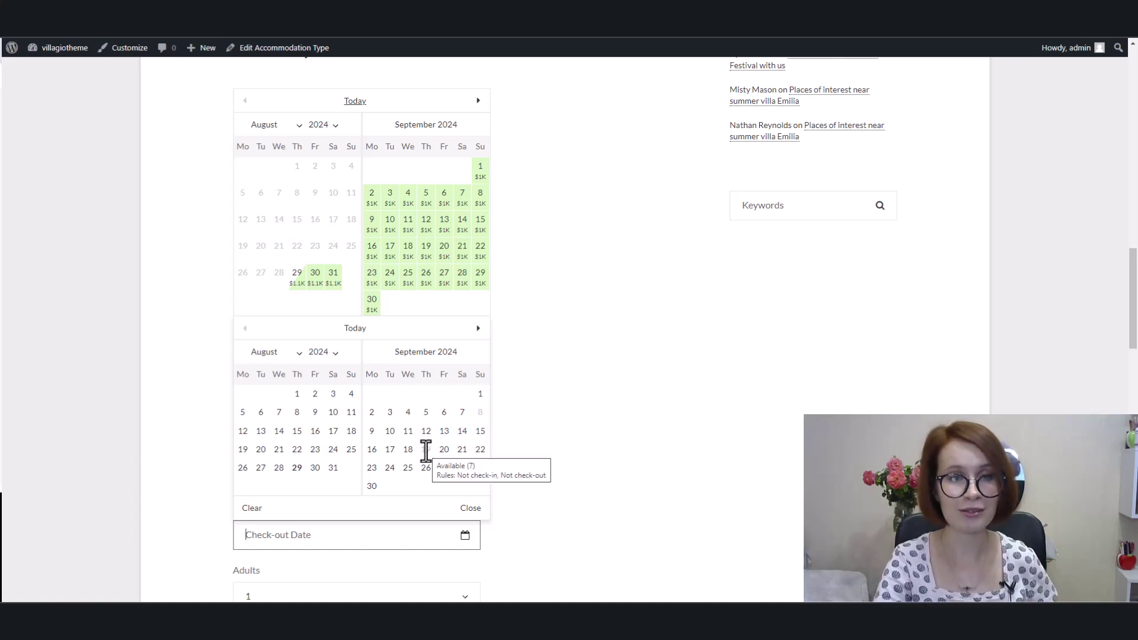
mouse_move(427, 254)
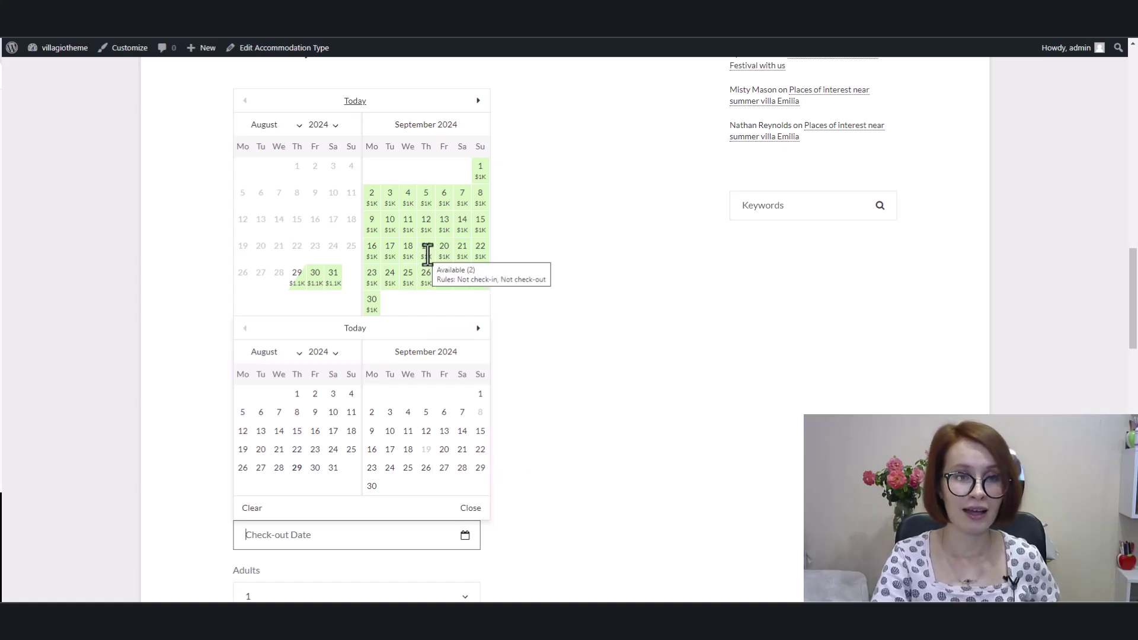
Advance the availability calendar to September–October 2024, comparing it with the Booking Rules admin tab.
left_click(466, 510)
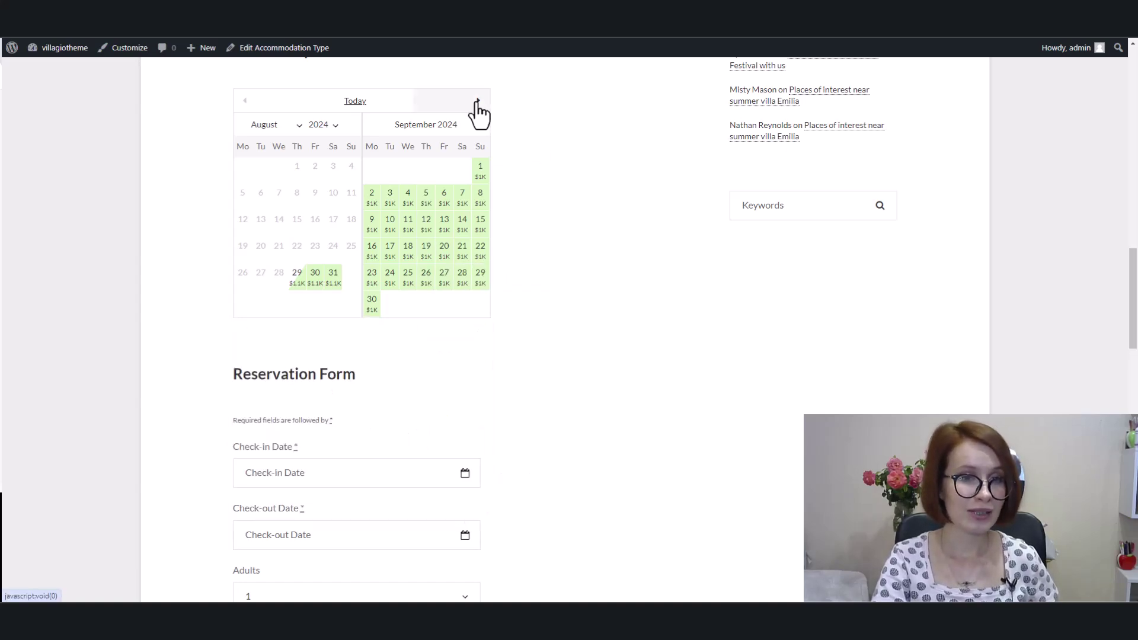
left_click(478, 100)
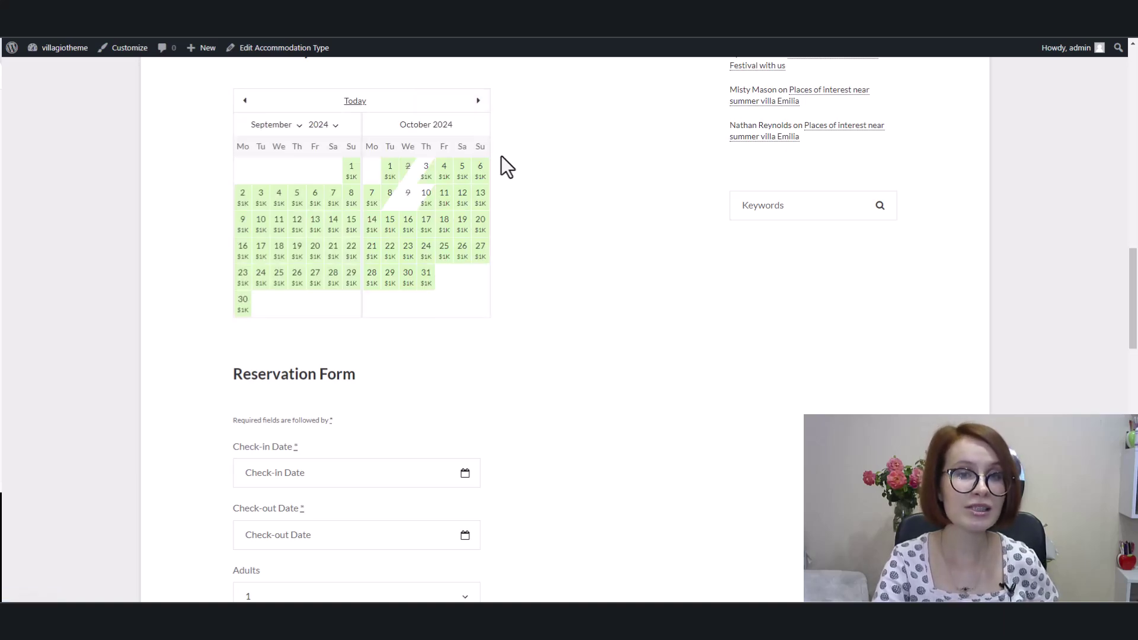
key("ctrl+Tab")
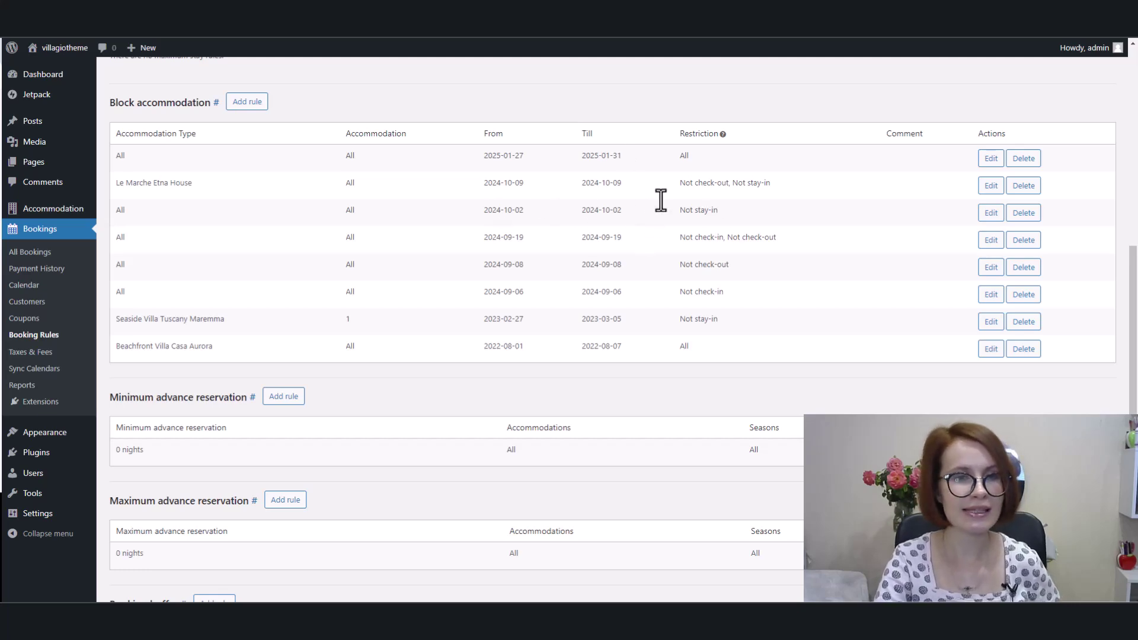
key("ctrl+Tab")
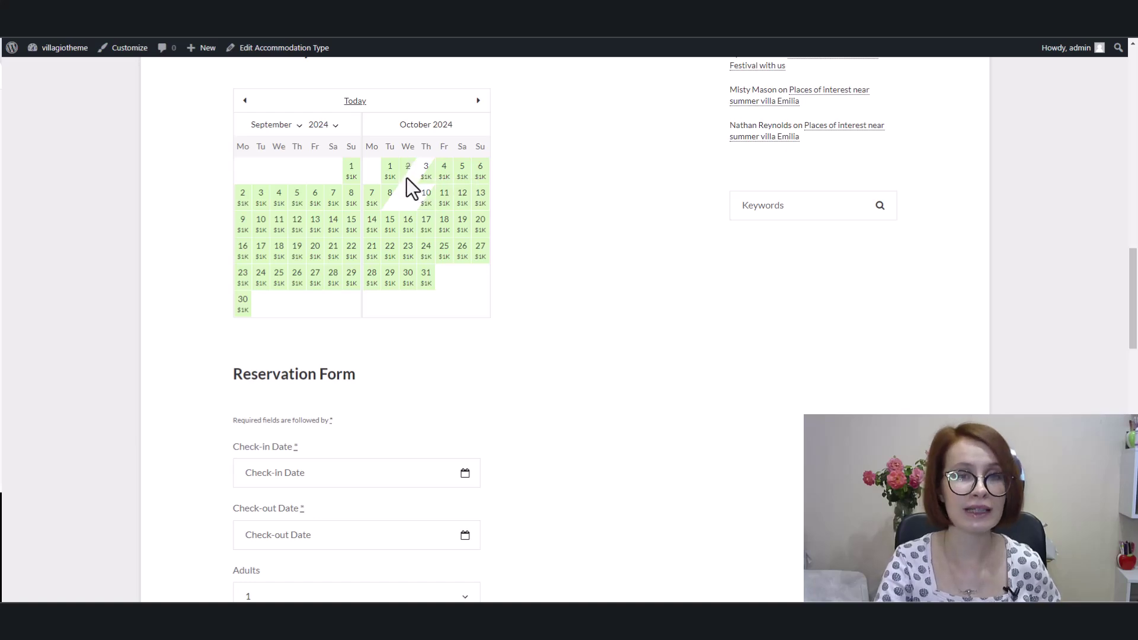
mouse_move(407, 171)
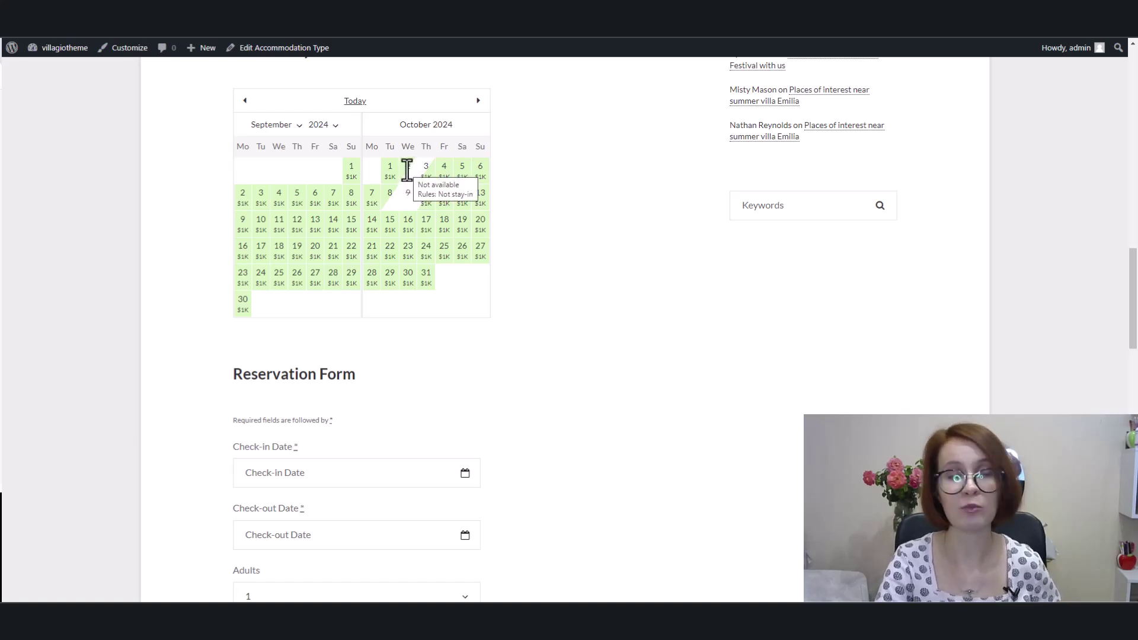
key("ctrl+shift+Tab")
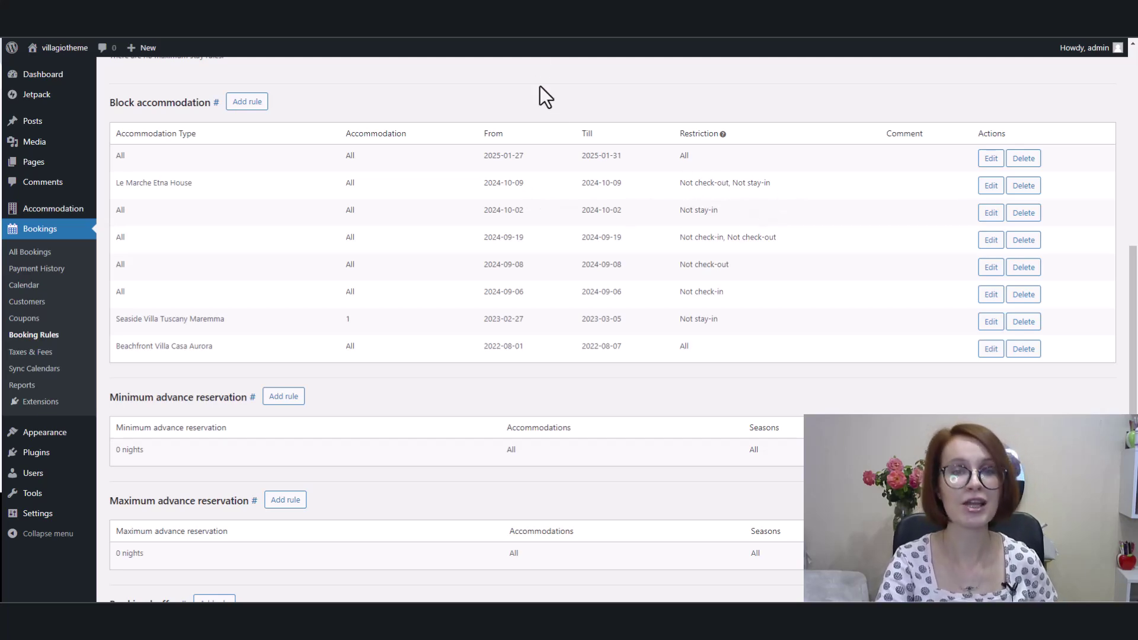
Set the reservation form to check-in 09/10/2024 and check-out 10/10/2024.
key("ctrl+Tab")
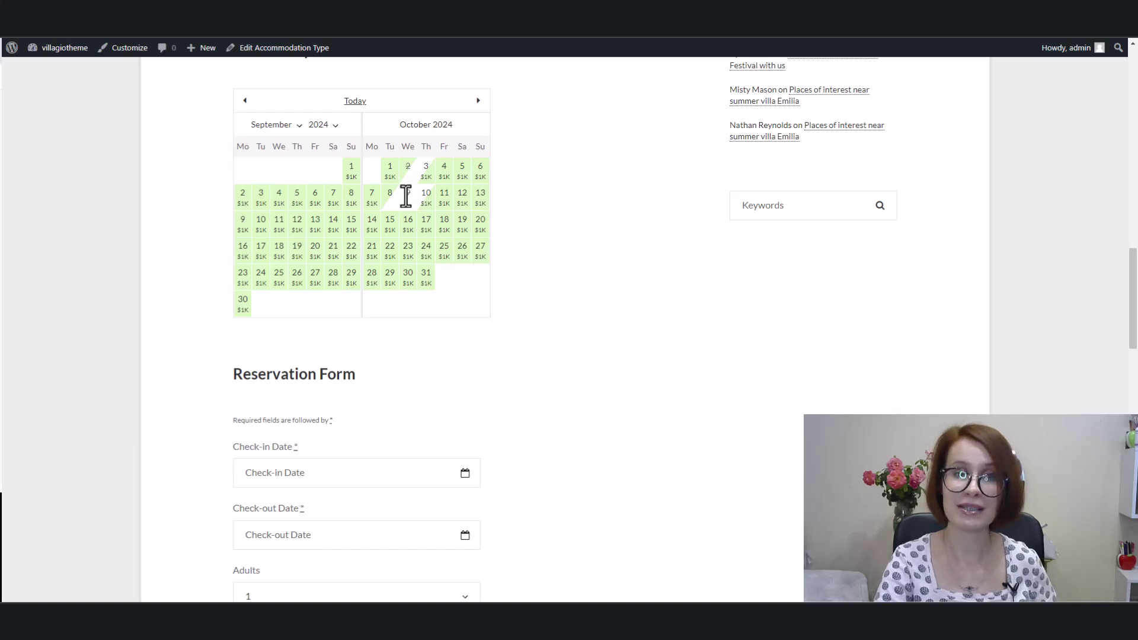
mouse_move(405, 195)
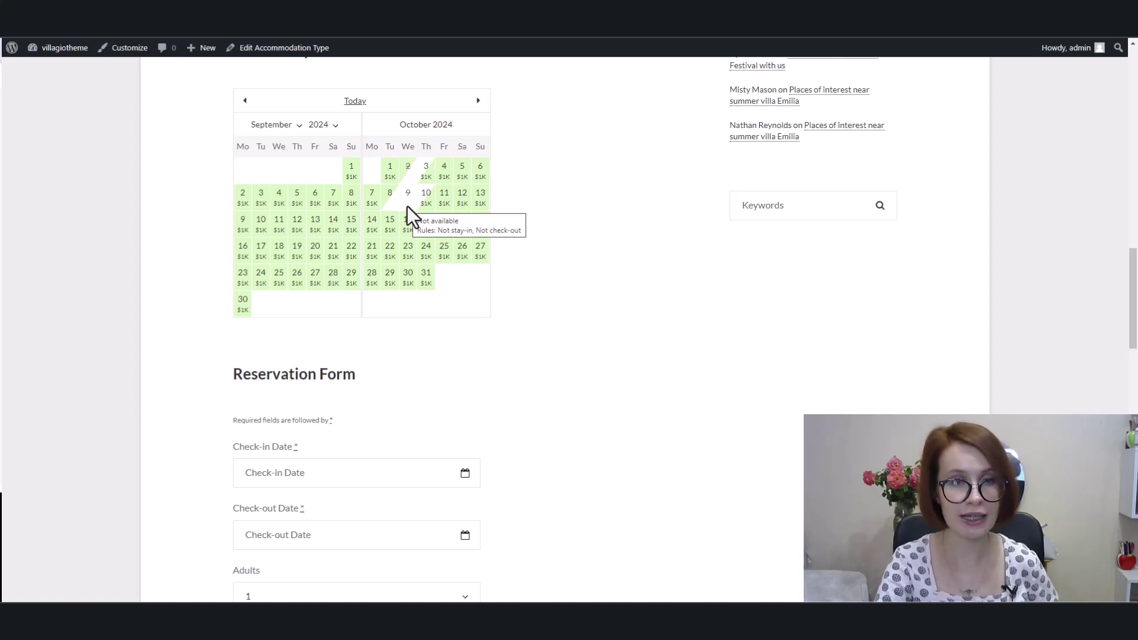
left_click(399, 470)
left_click(478, 267)
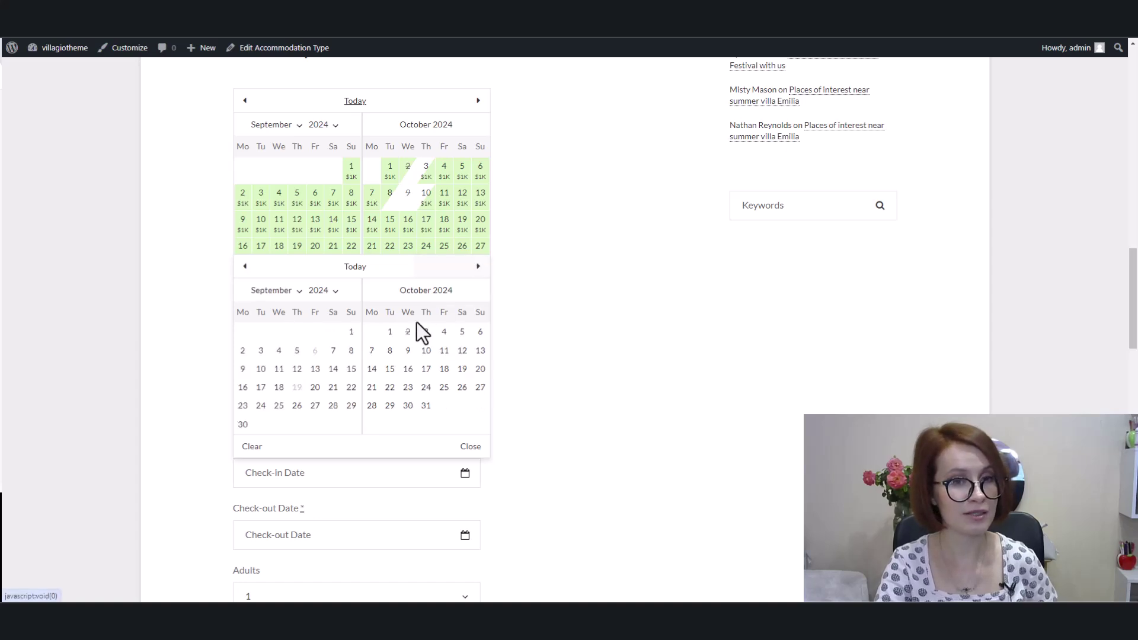
left_click(404, 356)
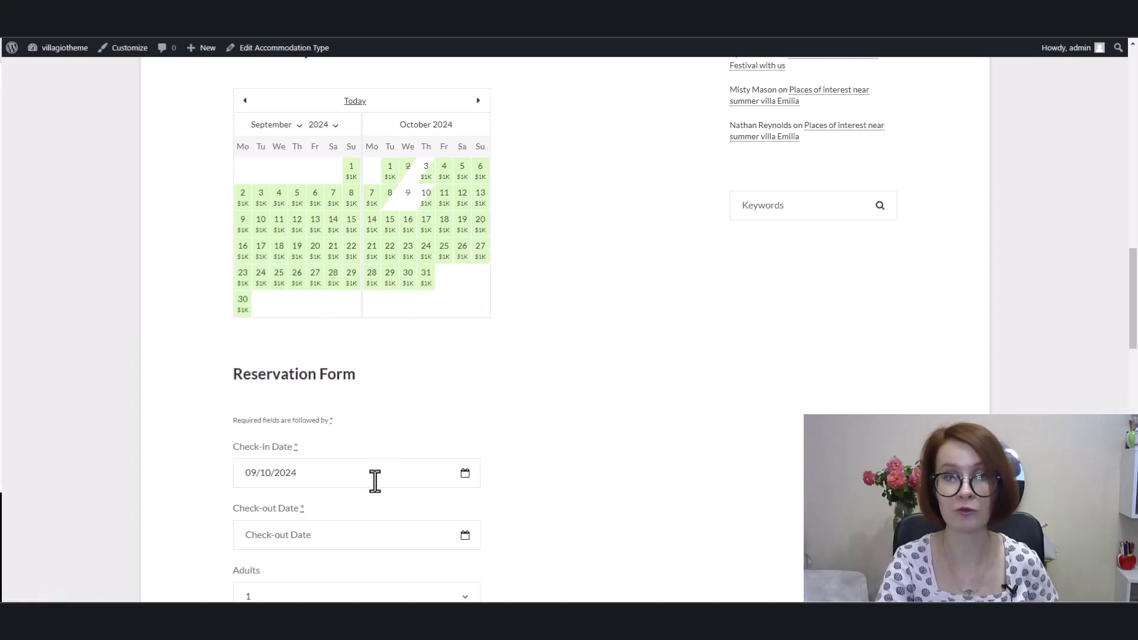
left_click(384, 541)
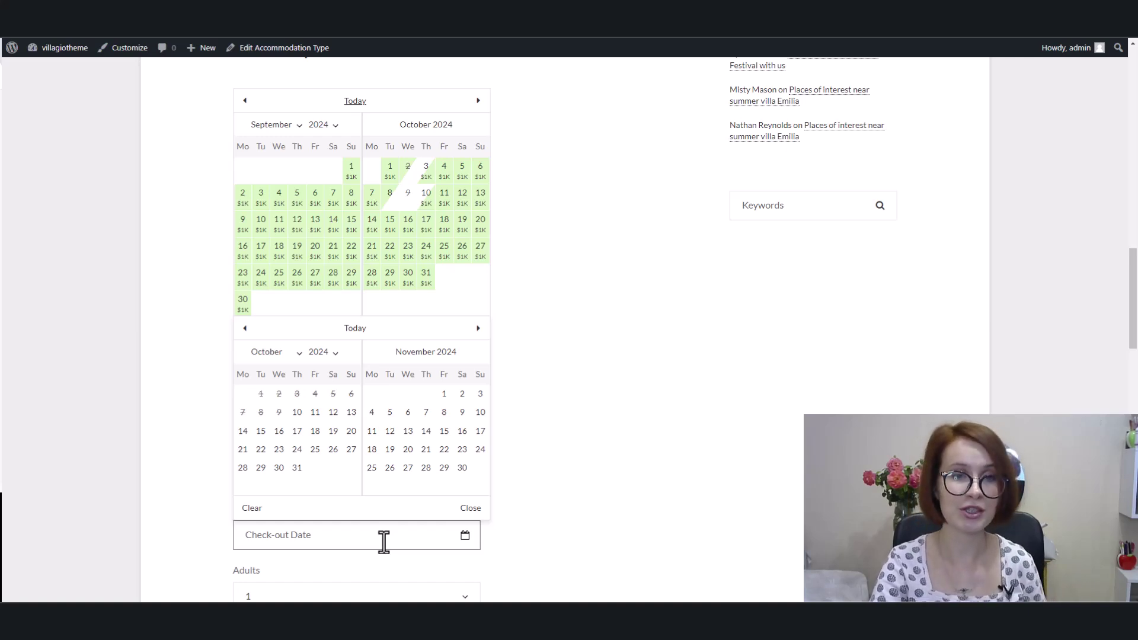
left_click(297, 413)
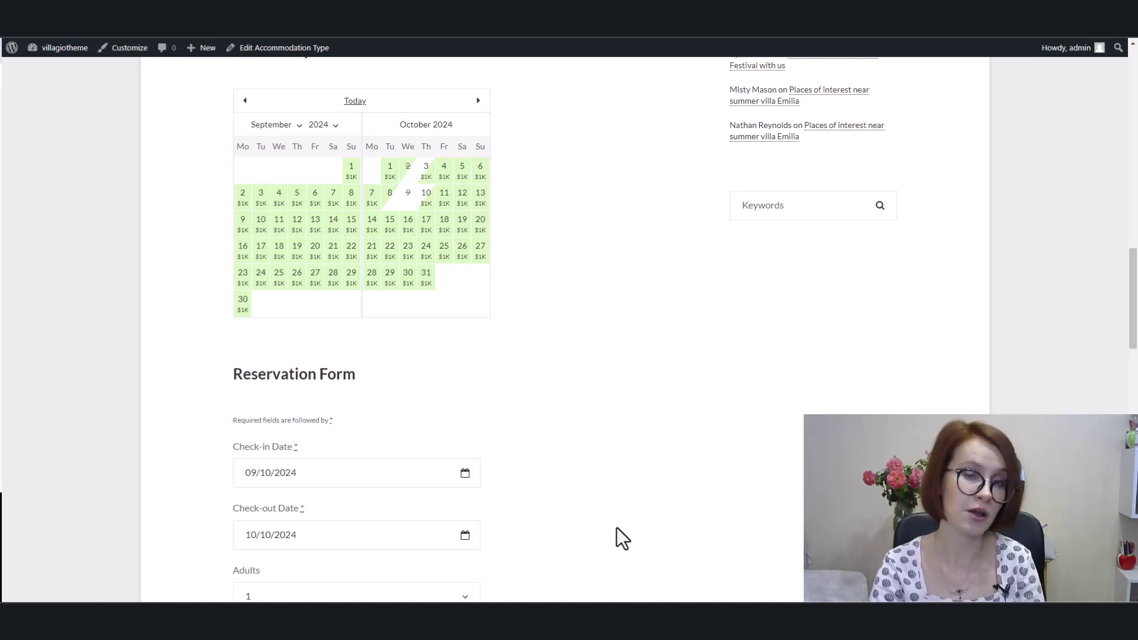
Move the availability calendar forward three months to December 2024–January 2025.
left_click(477, 102)
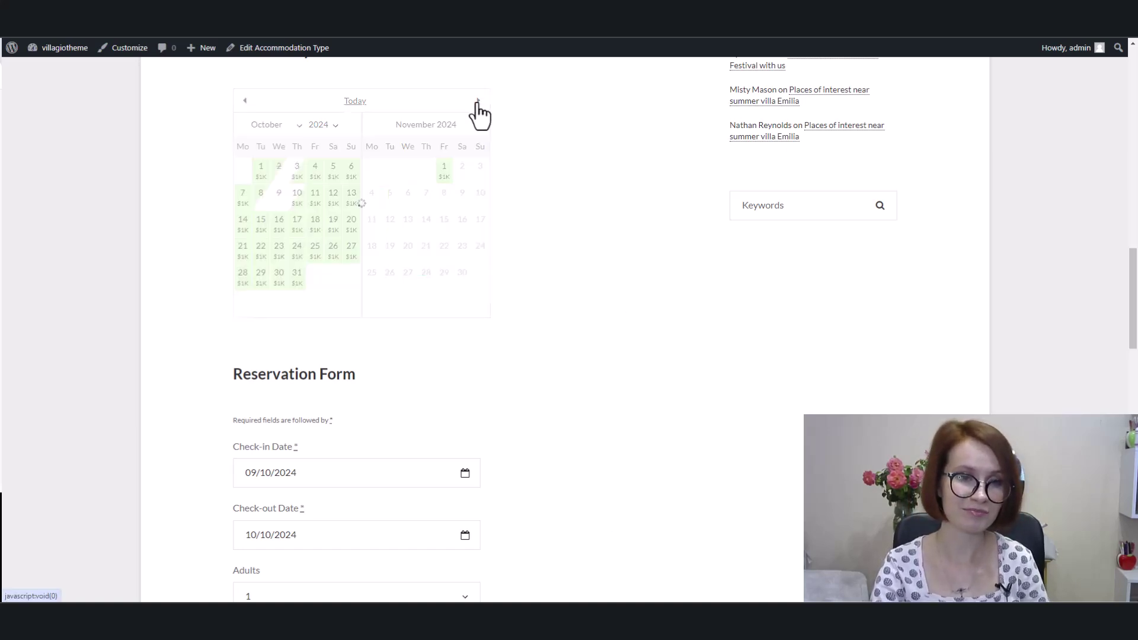
left_click(478, 102)
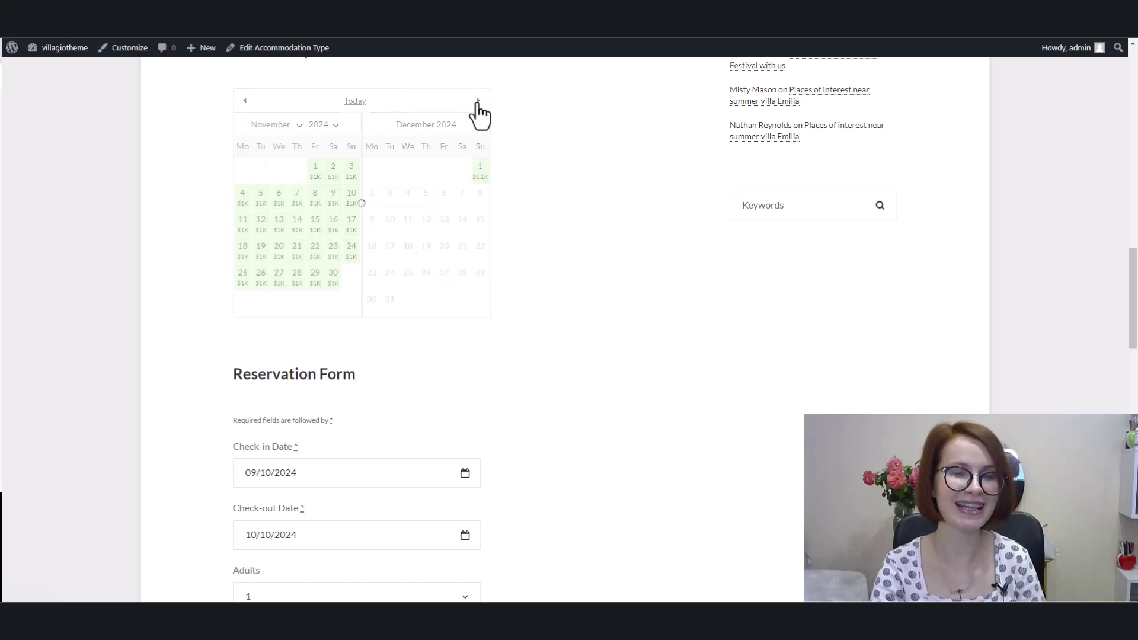
left_click(478, 102)
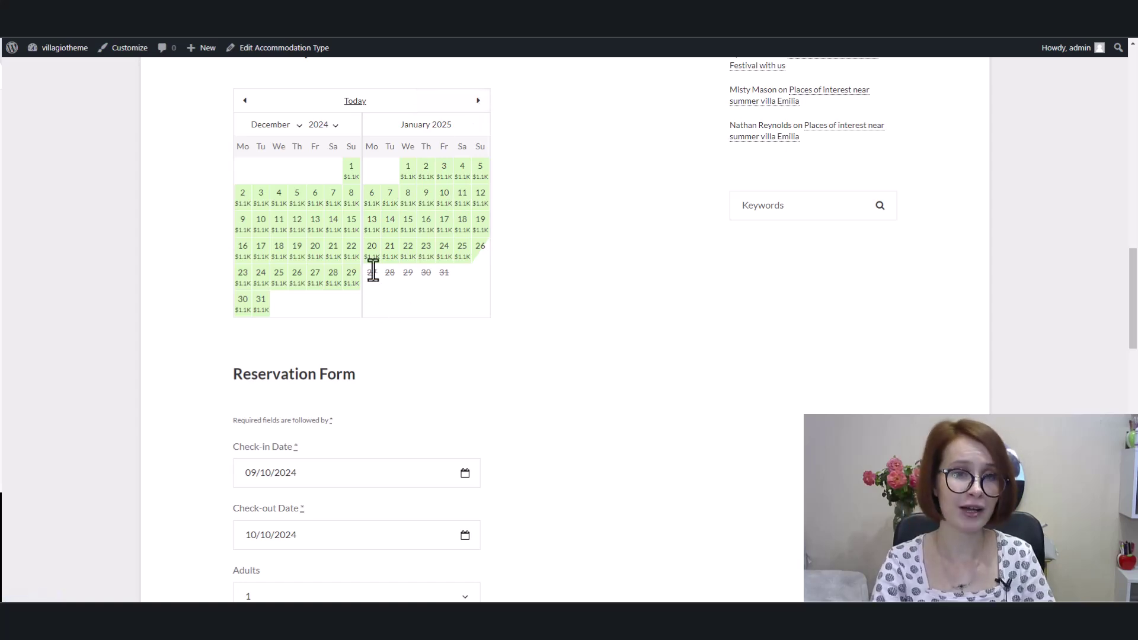
Advance the check-in date picker to January 2025 to view the blocked 27–31 January dates.
mouse_move(372, 271)
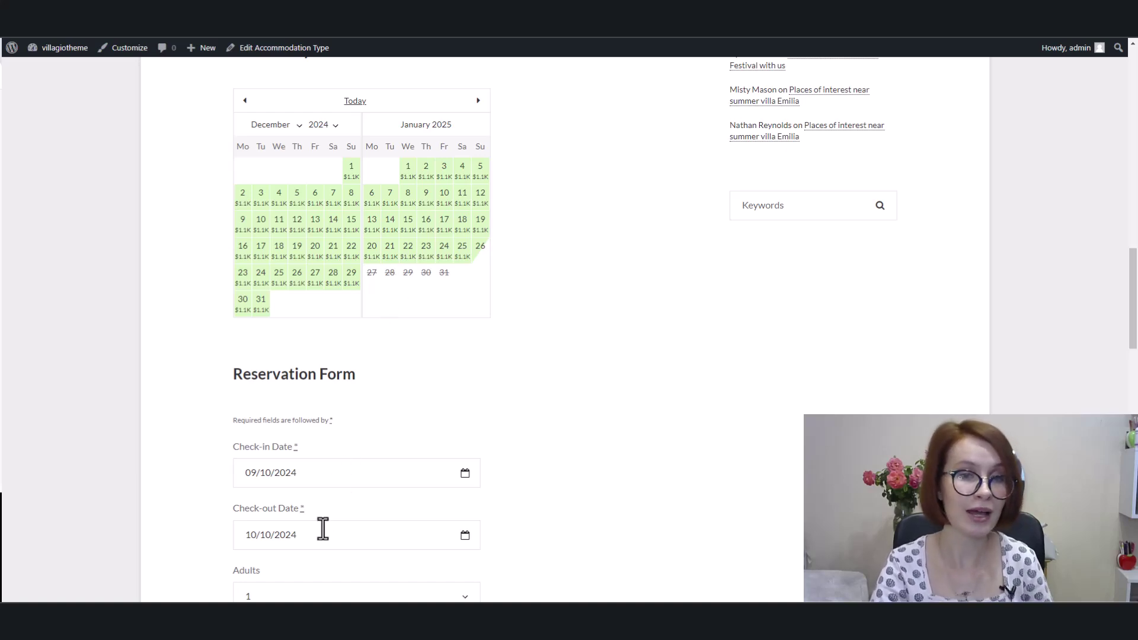
left_click(355, 471)
left_click(476, 268)
left_click(476, 268)
mouse_move(368, 407)
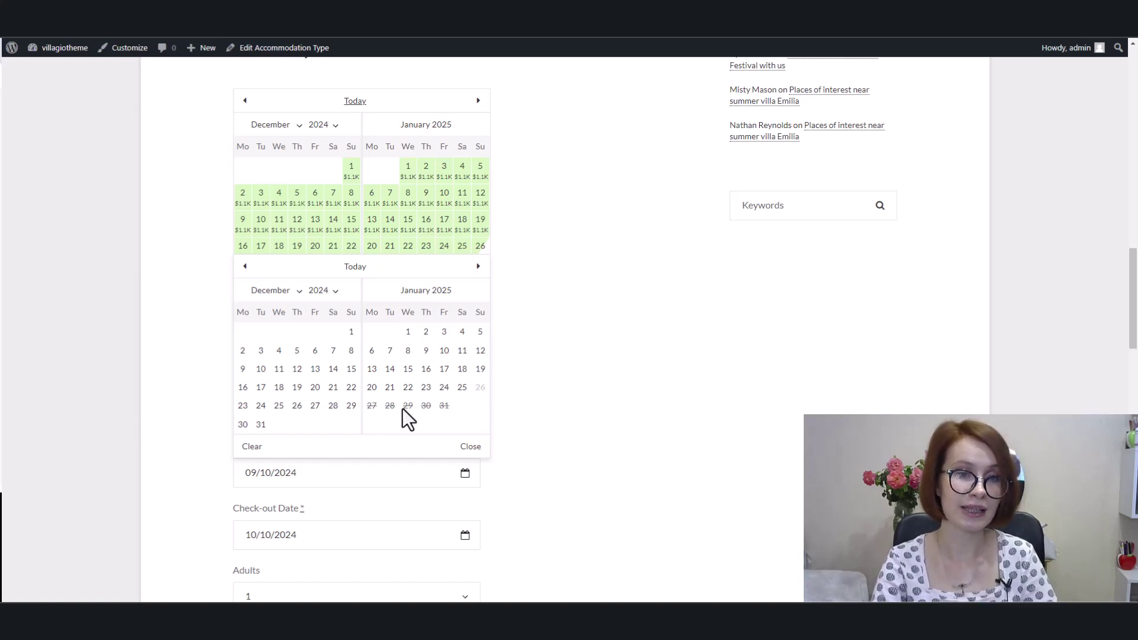
mouse_move(408, 409)
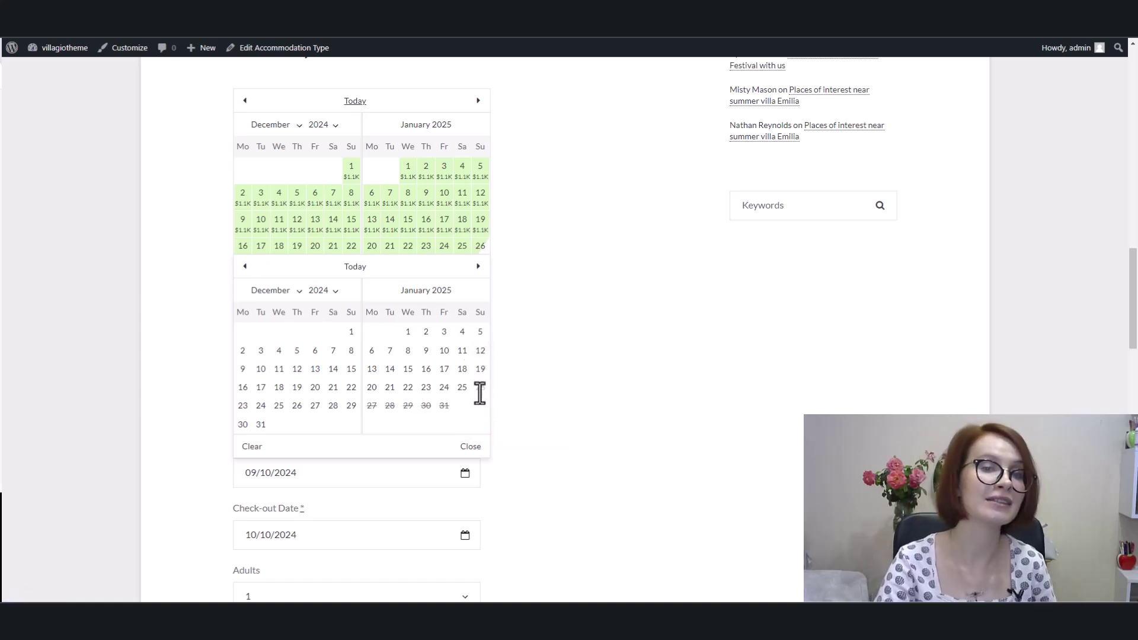
mouse_move(480, 392)
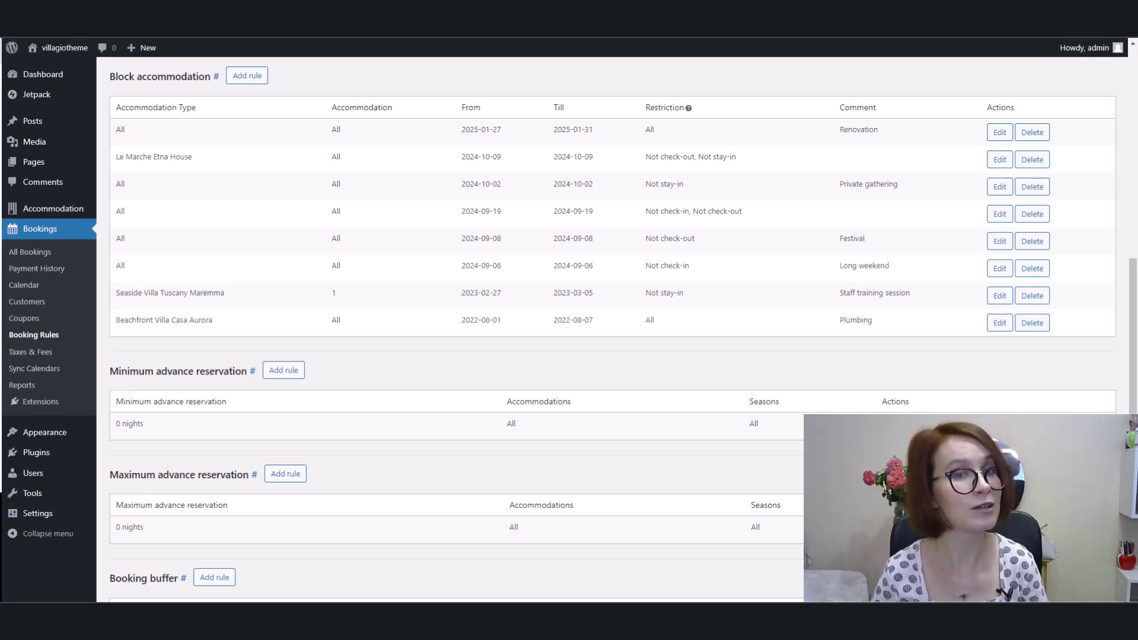
scroll(617, 329, "down", 3)
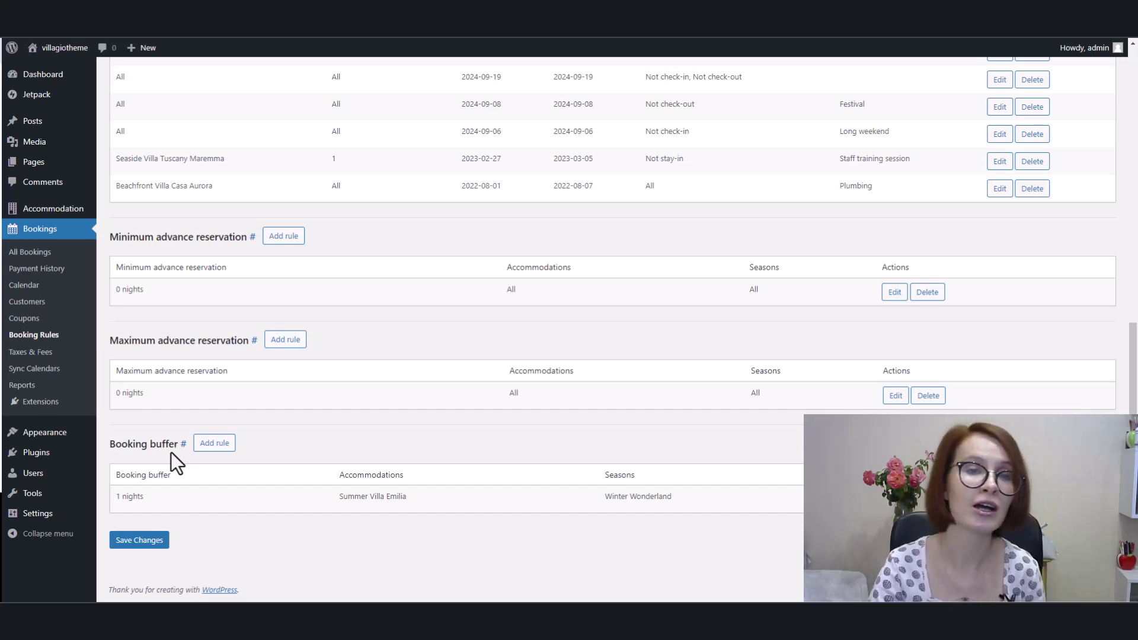
Save Accommodation Settings with the buffer-time export option checked under Calendars Synchronization.
mouse_move(59, 213)
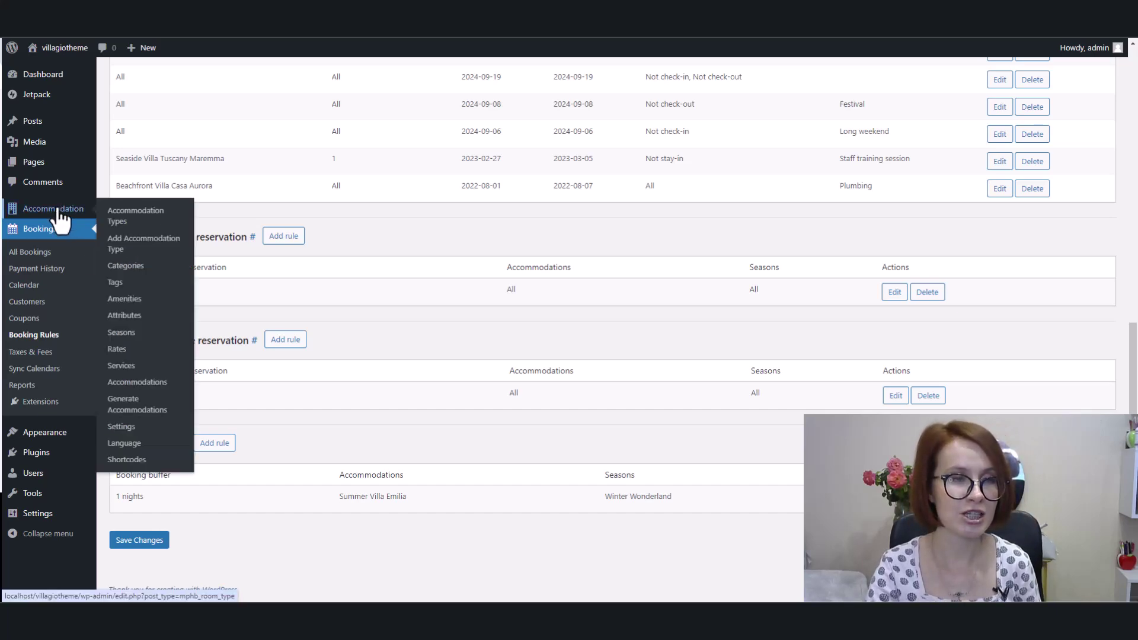
left_click(117, 428)
scroll(116, 439, "down", 10)
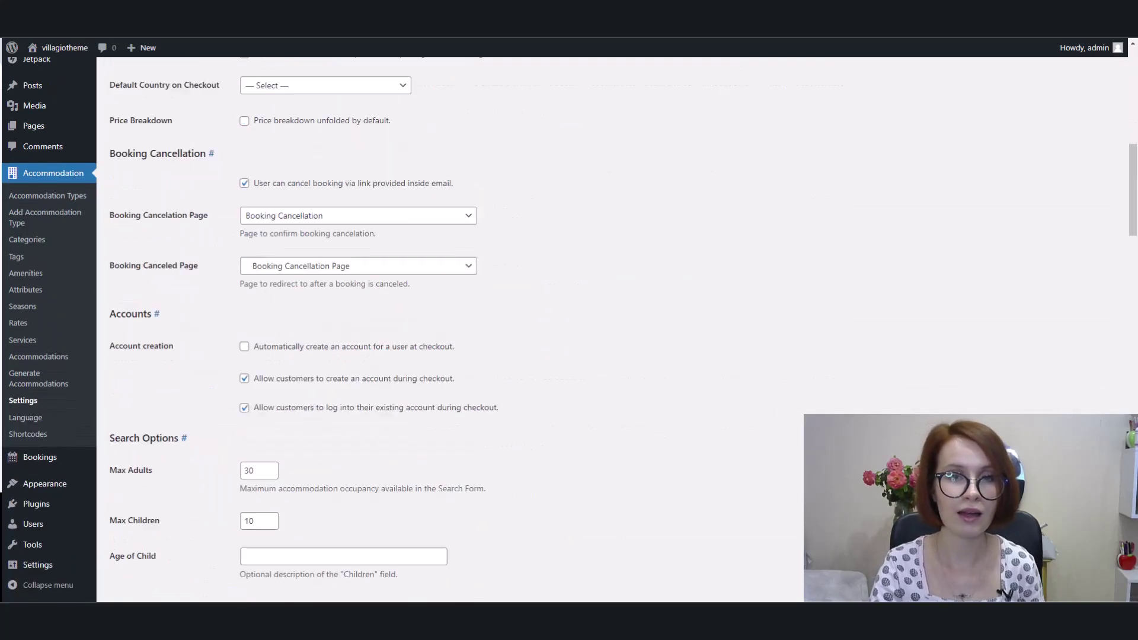
scroll(450, 329, "down", 10)
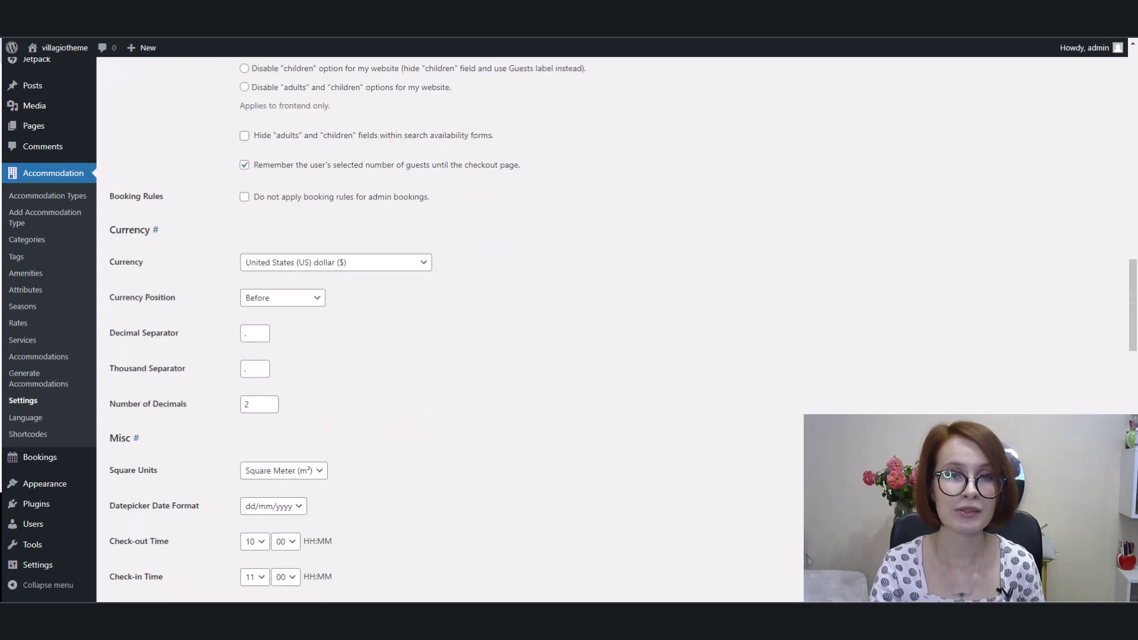
scroll(450, 329, "down", 20)
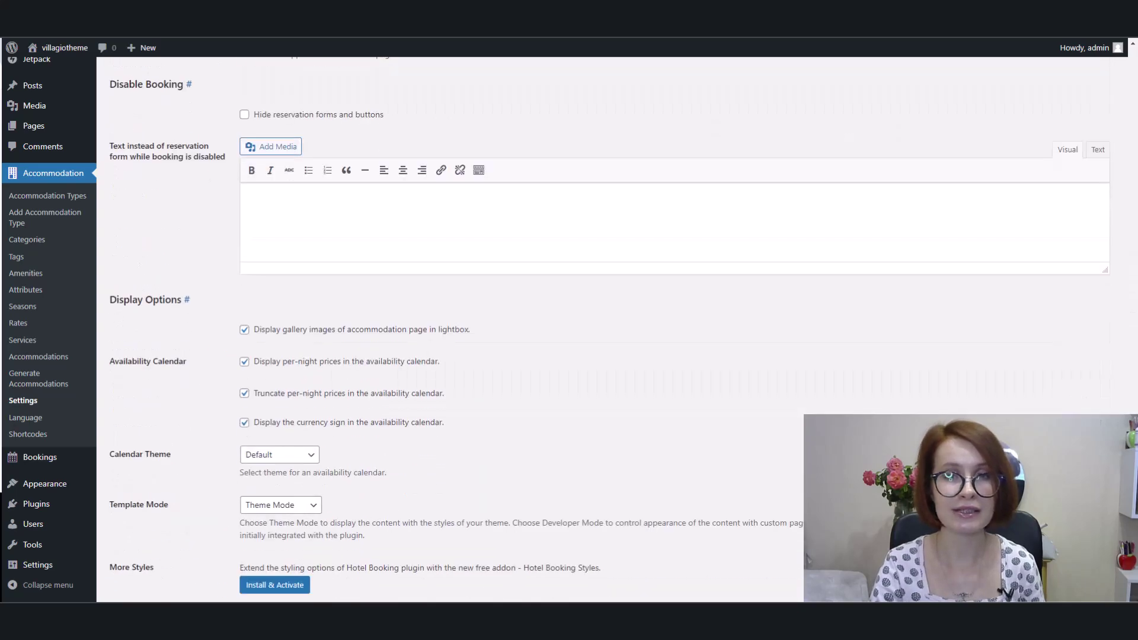
scroll(628, 261, "down", 7)
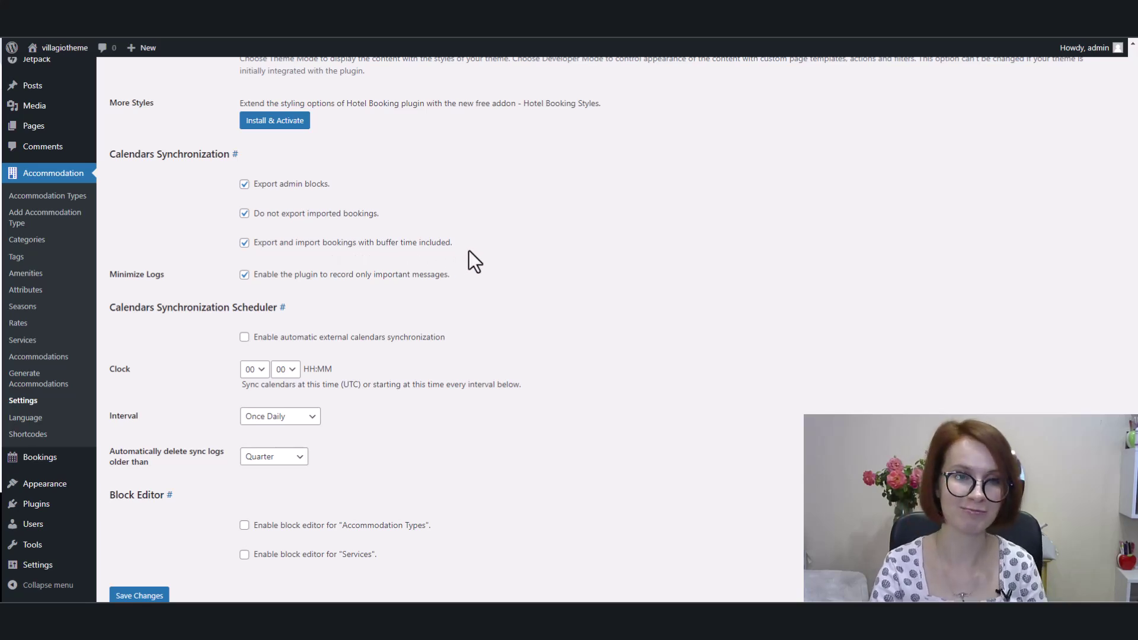
scroll(452, 261, "down", 1)
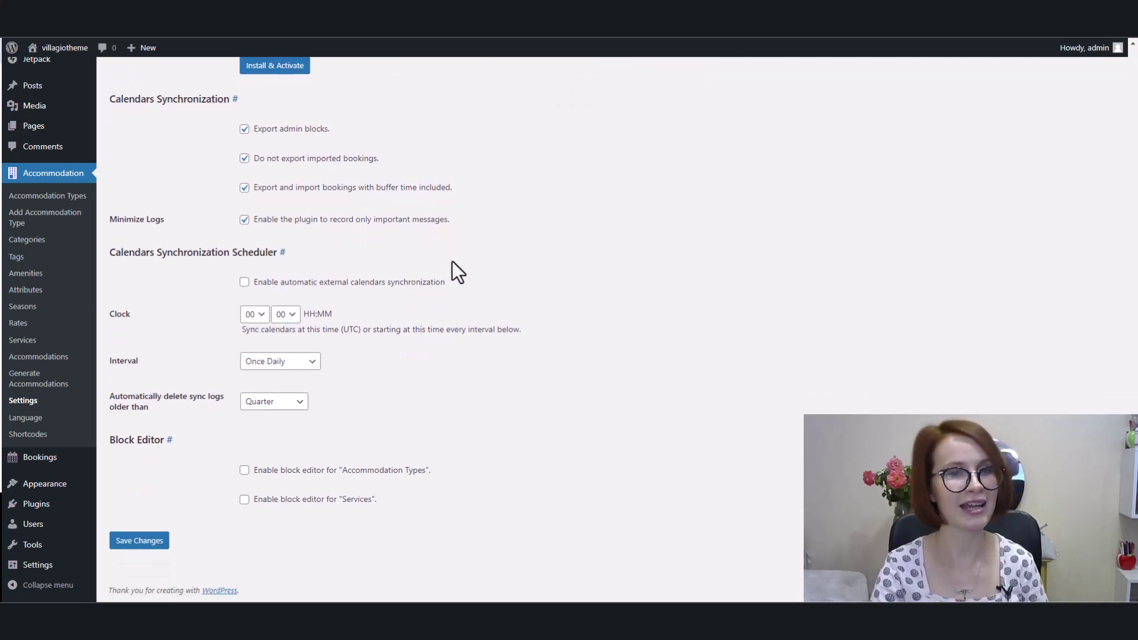
left_click(132, 546)
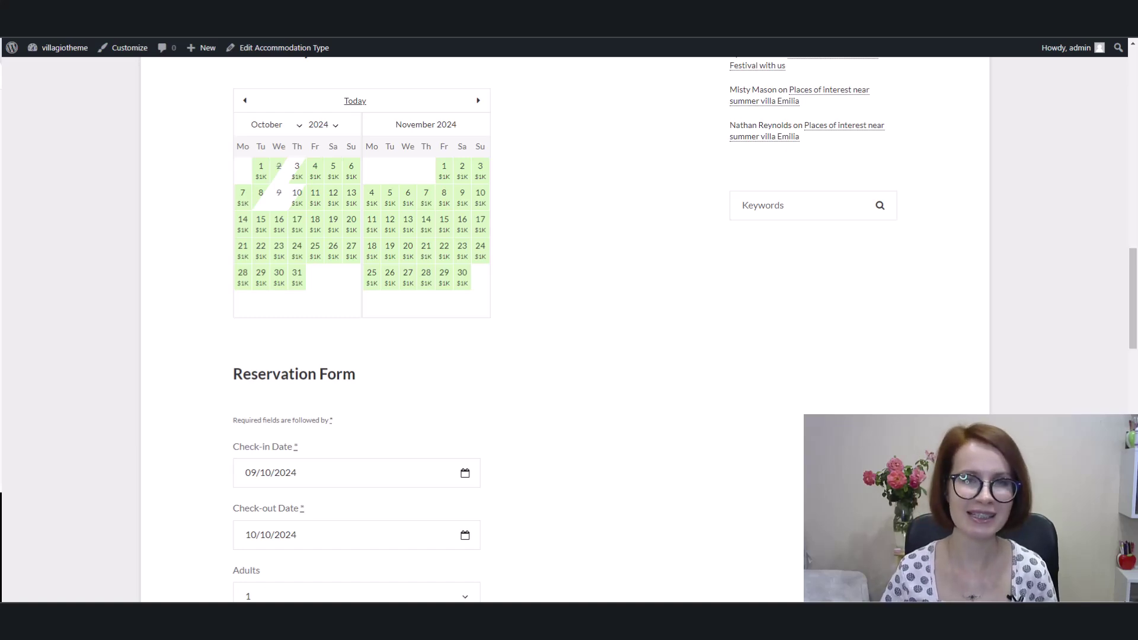
Return to the Booking Rules admin page listing the eight Block accommodation rules.
key("ctrl+Tab")
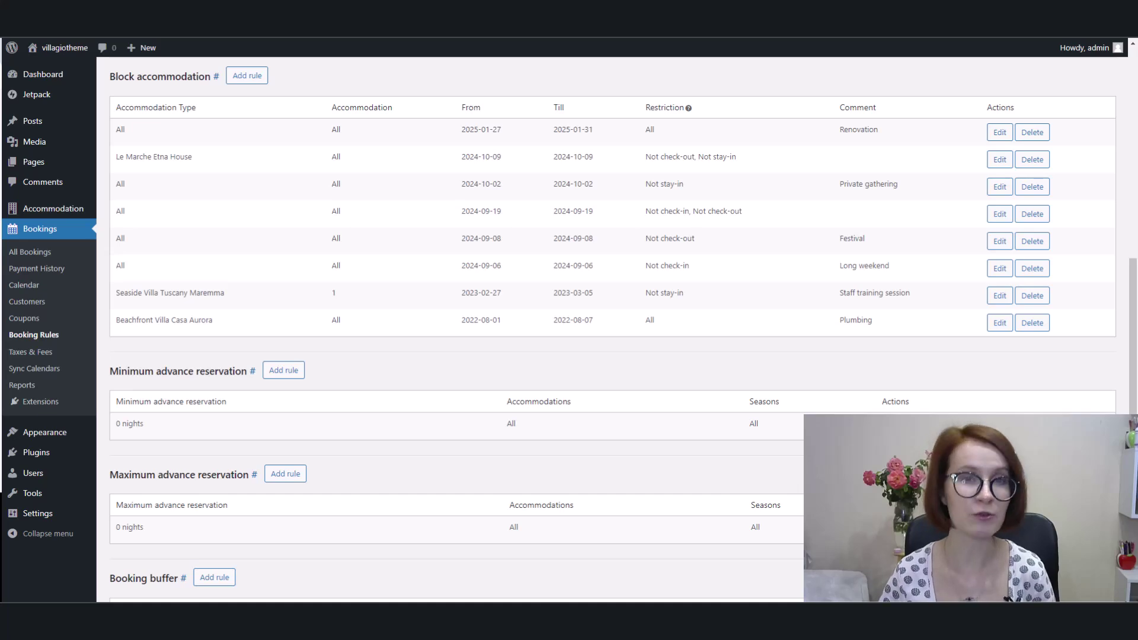